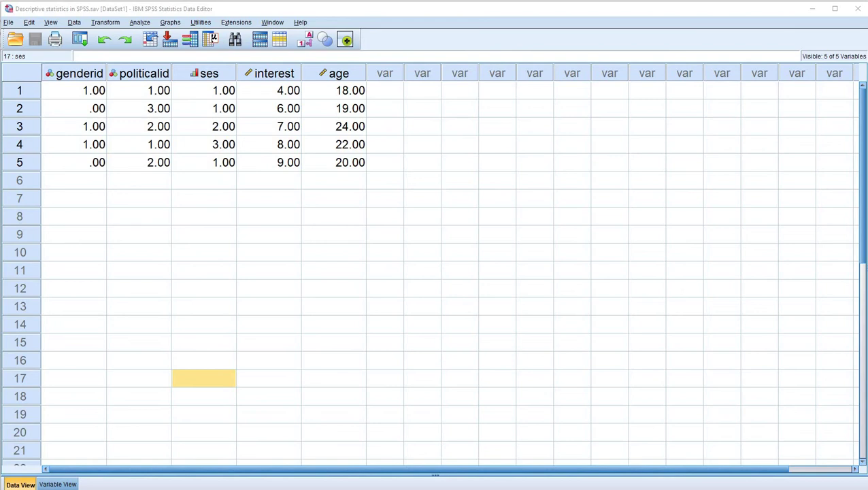
Step: Highlight the genderid, politicalid, ses, interest and age columns to review the dataset's variables
click(74, 73)
click(140, 73)
click(74, 73)
click(140, 73)
click(204, 72)
drag(270, 73, 335, 73)
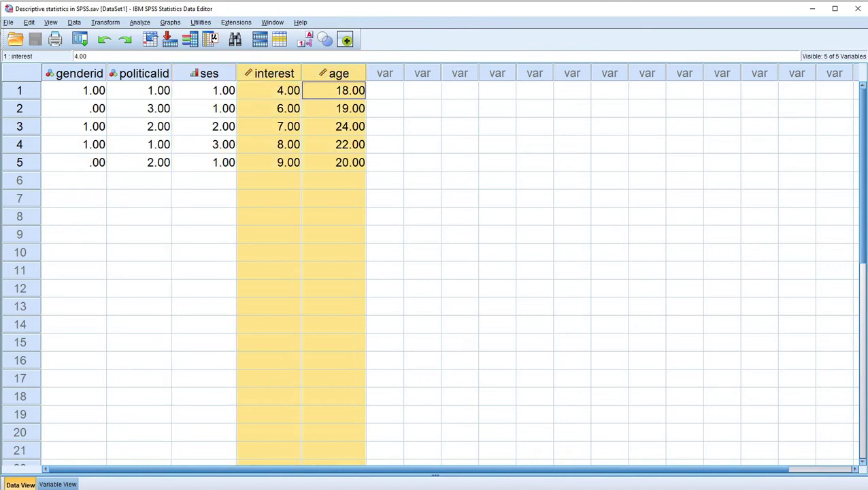
click(422, 180)
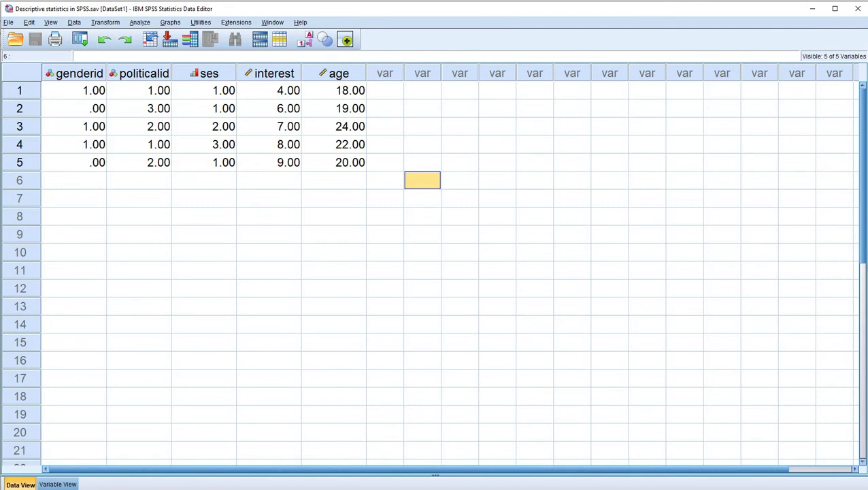
Step: Start a Frequencies analysis and add genderid and politicalid as the variables to analyze
key(alt+a)
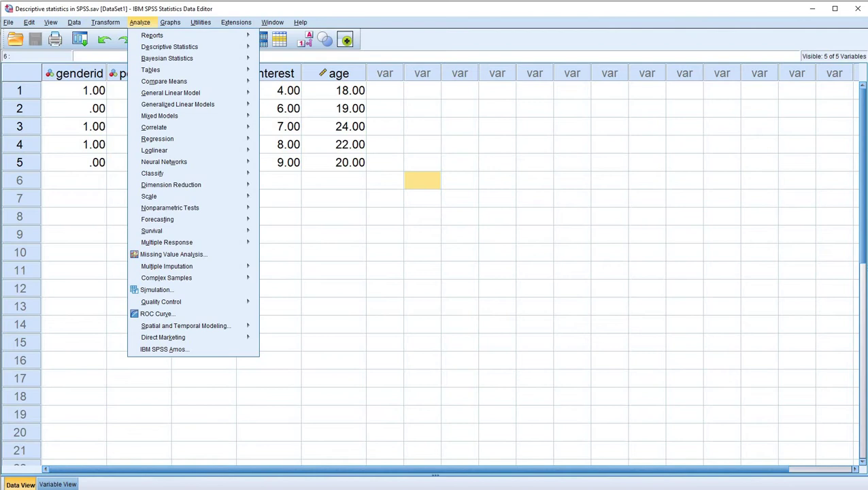
mouse_move(170, 47)
key(Down)
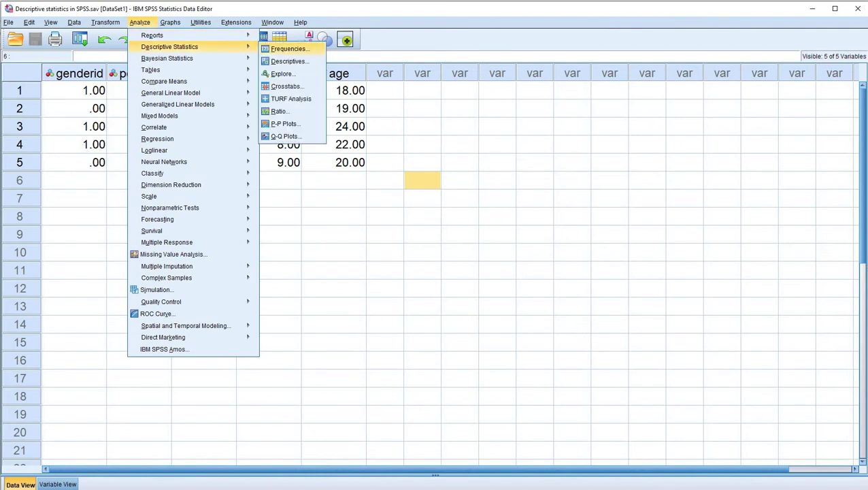
key(Return)
key(alt+r)
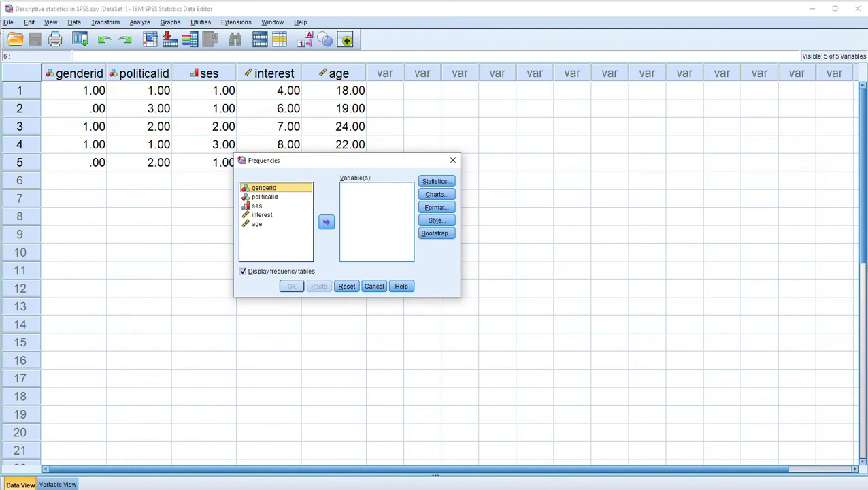
click(327, 222)
click(276, 188)
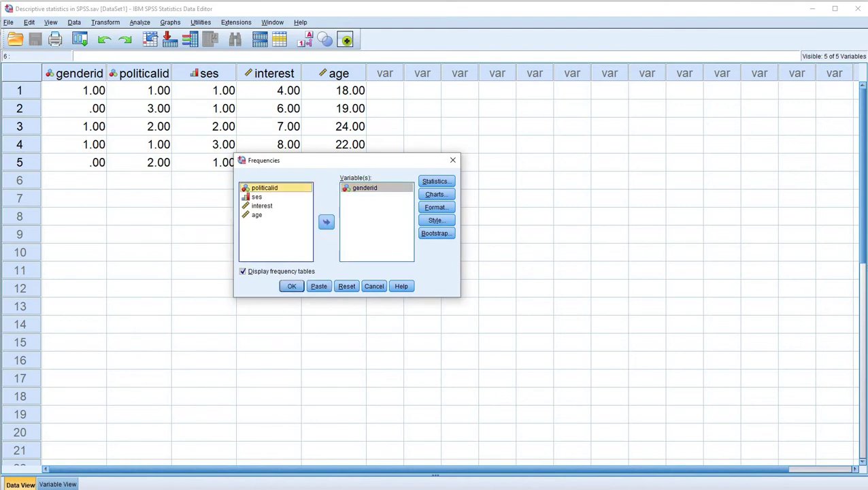
key(space)
key(Up)
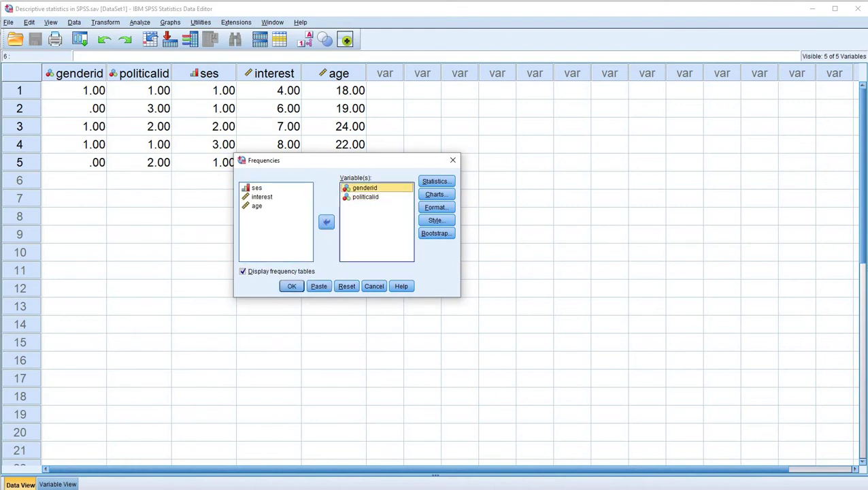
key(Down)
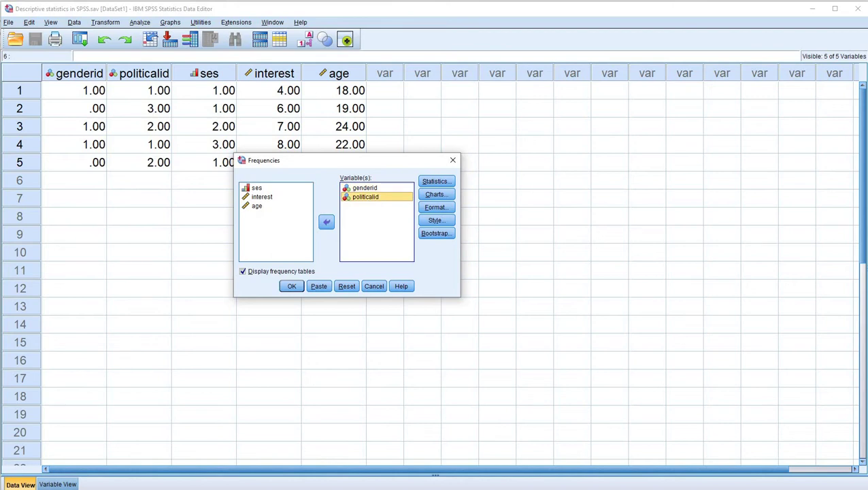
Step: Include the mode in the statistics for the Frequencies analysis
click(436, 181)
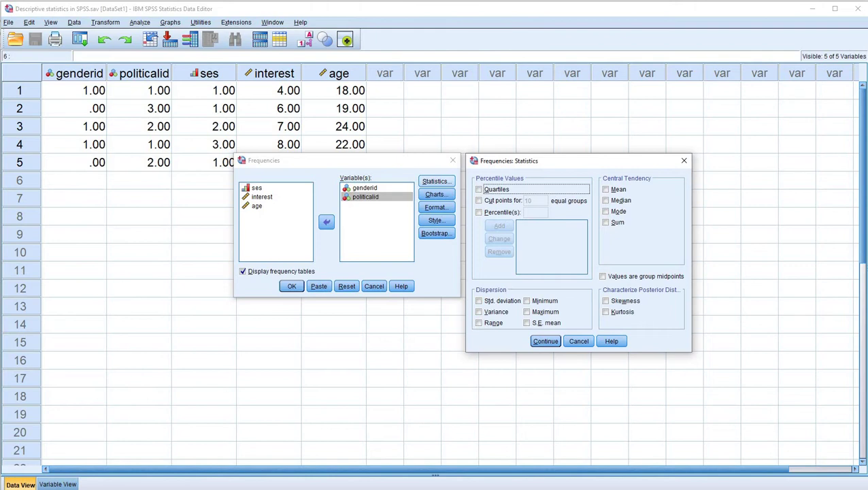
click(606, 211)
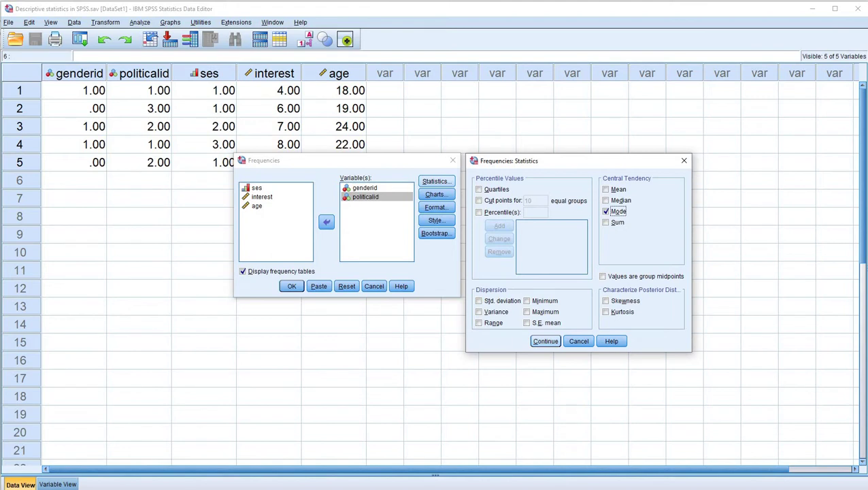
click(545, 341)
Step: Request bar charts with frequencies as the chart values, and run the analysis
click(436, 194)
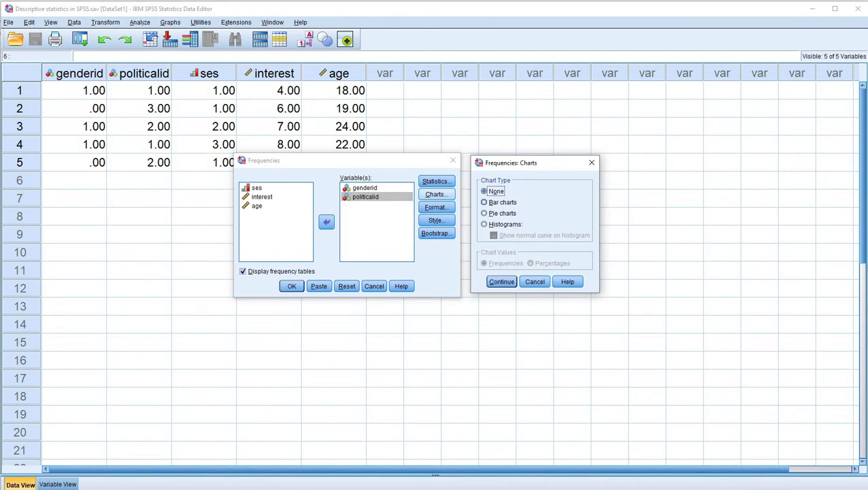
click(484, 202)
click(484, 213)
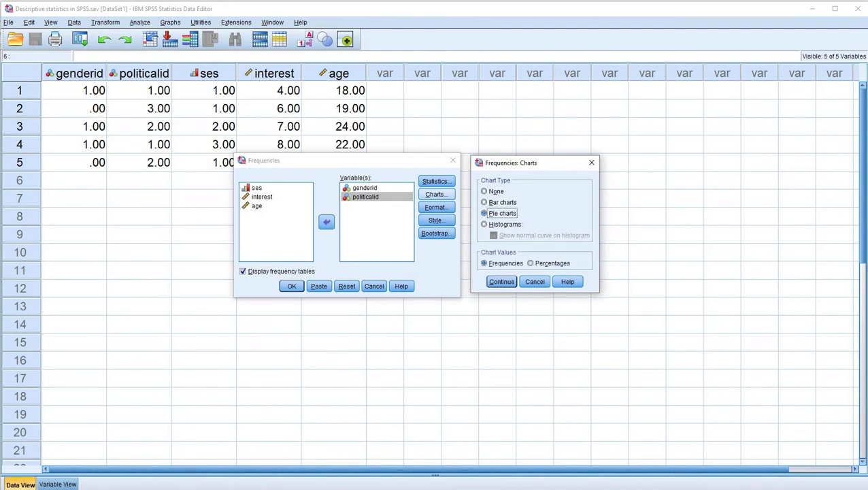
click(484, 202)
click(507, 264)
click(532, 265)
click(485, 266)
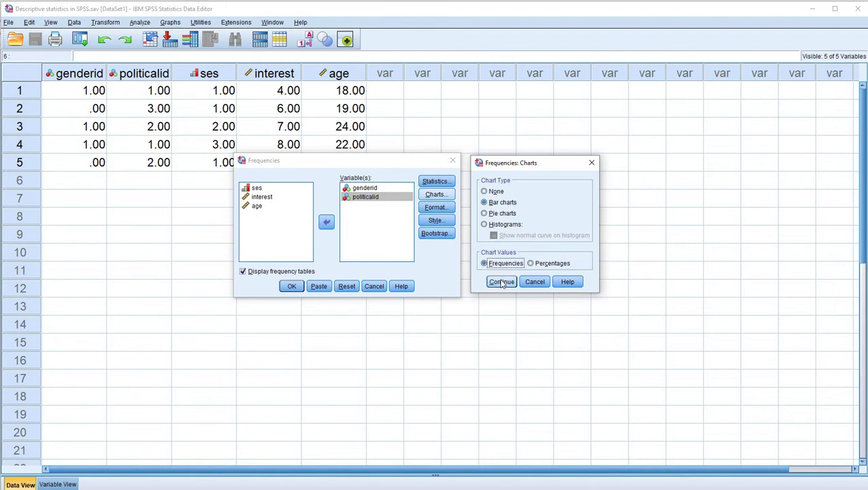
click(501, 283)
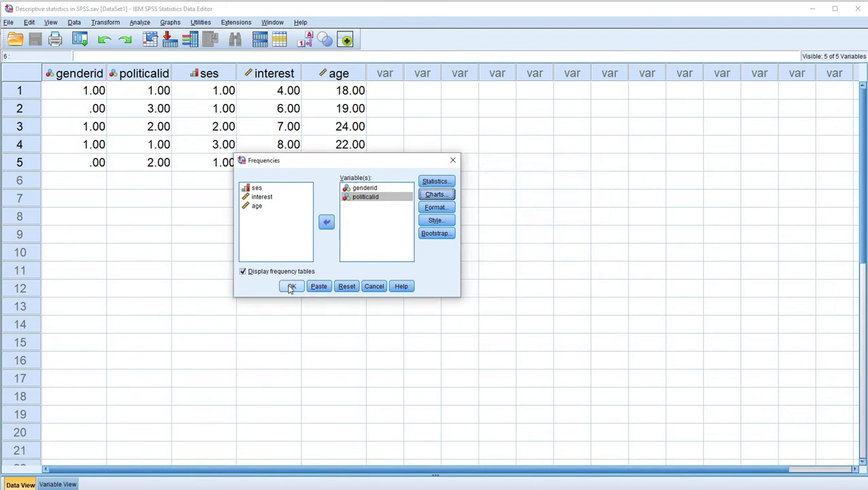
click(291, 286)
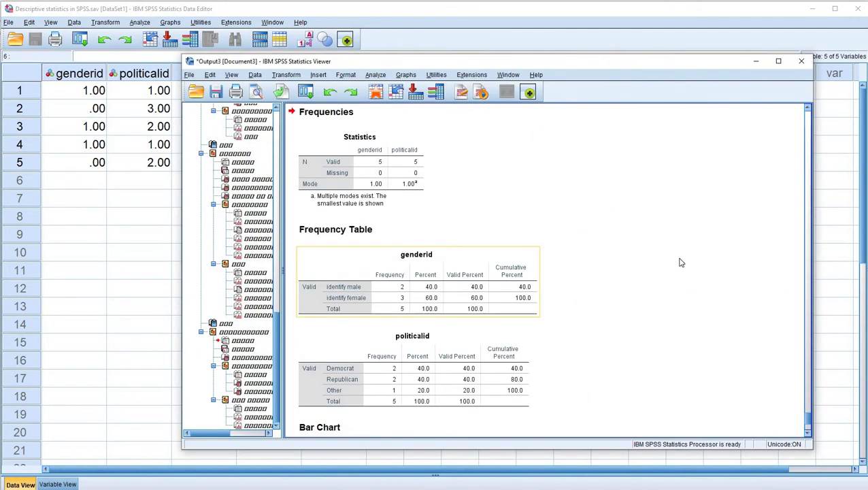
Step: Examine the valid, missing and mode values for genderid and politicalid in the Statistics table, including its footnote
click(864, 241)
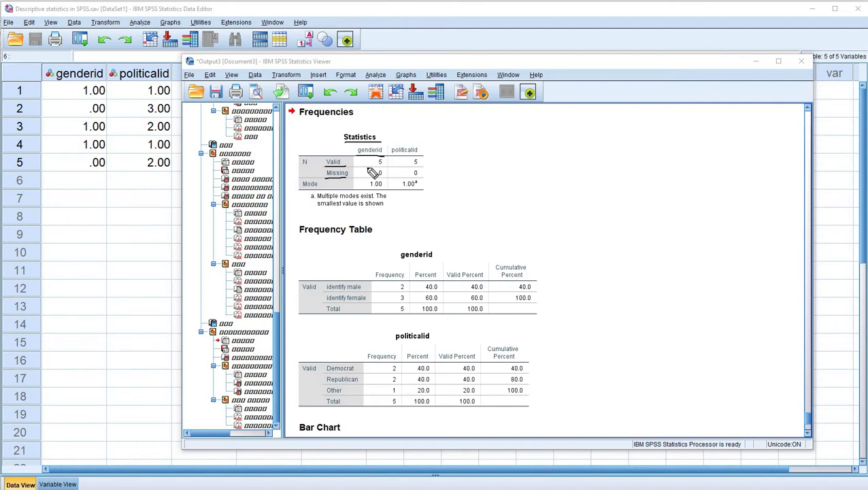
mouse_move(377, 173)
mouse_down()
mouse_move(388, 168)
mouse_move(381, 160)
mouse_move(380, 172)
mouse_up()
mouse_move(374, 169)
mouse_down()
mouse_move(417, 154)
mouse_move(413, 165)
mouse_move(423, 169)
mouse_move(414, 174)
mouse_move(426, 170)
mouse_move(413, 167)
mouse_up()
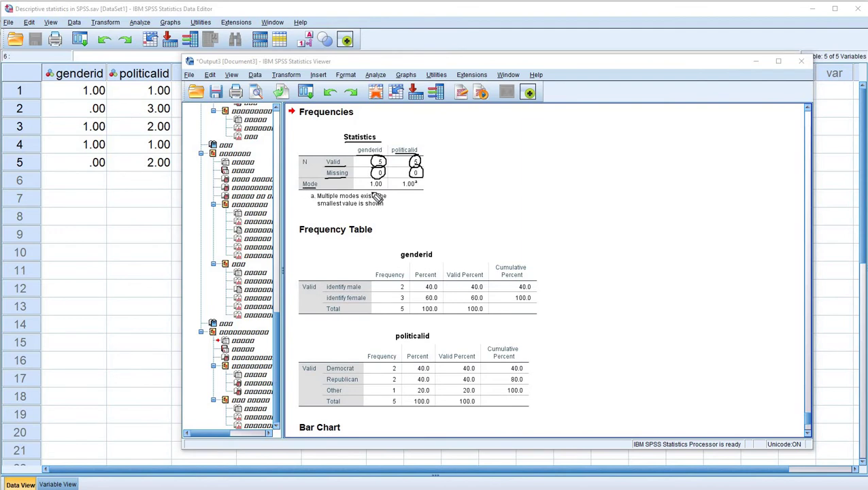
drag(365, 189, 380, 188)
drag(368, 283, 369, 287)
drag(335, 304, 360, 304)
drag(364, 189, 381, 189)
mouse_move(397, 190)
mouse_down()
mouse_move(416, 191)
mouse_move(395, 179)
mouse_move(395, 190)
mouse_move(412, 189)
mouse_move(422, 177)
mouse_up()
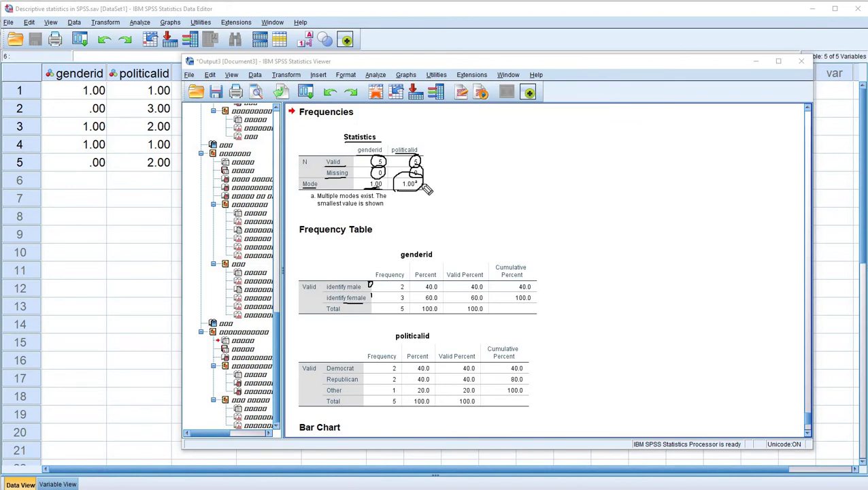
mouse_move(328, 198)
mouse_down()
mouse_move(377, 199)
mouse_move(351, 209)
mouse_move(376, 209)
mouse_up()
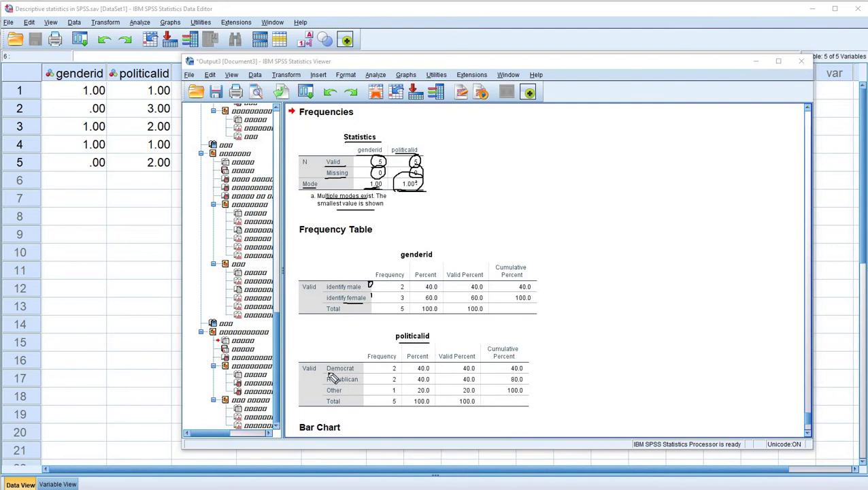
Step: Examine the category frequencies and percents in the politicalid frequency table
drag(318, 367, 320, 376)
drag(314, 388, 317, 393)
mouse_move(395, 369)
mouse_down()
mouse_move(387, 387)
mouse_move(407, 391)
mouse_move(412, 368)
mouse_move(398, 366)
mouse_move(416, 361)
mouse_move(409, 385)
mouse_move(436, 381)
mouse_move(422, 368)
mouse_up()
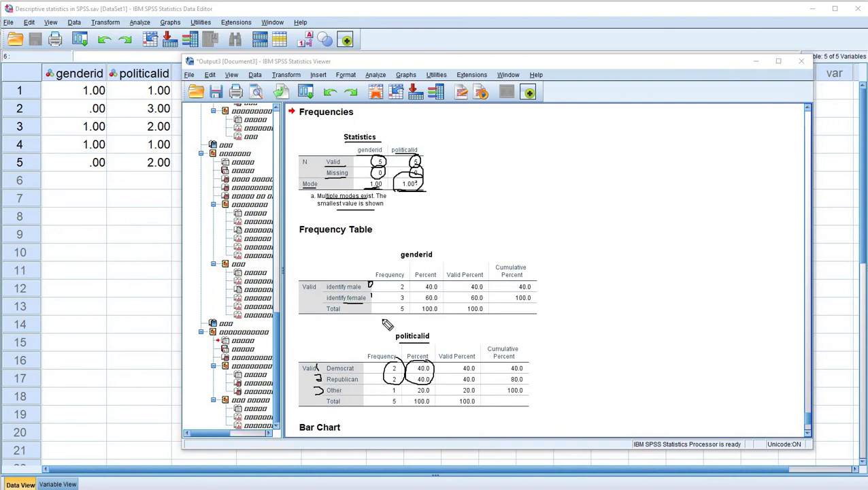
drag(319, 366, 316, 381)
key(Escape)
click(435, 343)
Step: Examine the frequency axis and category bars in the genderid and politicalid bar charts
scroll(481, 325, down, 3)
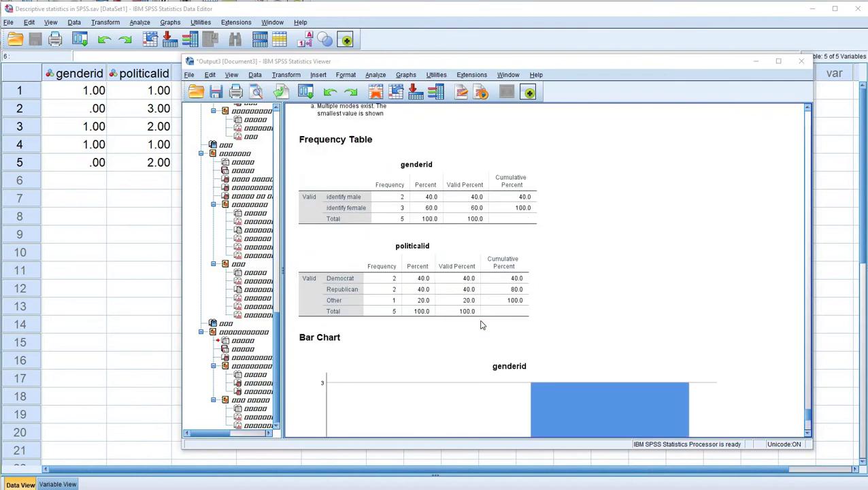
scroll(481, 325, down, 8)
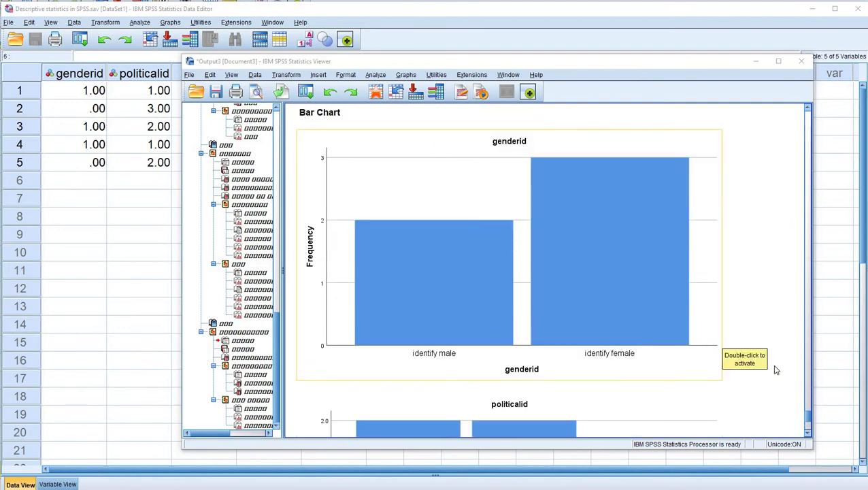
scroll(773, 371, down, 8)
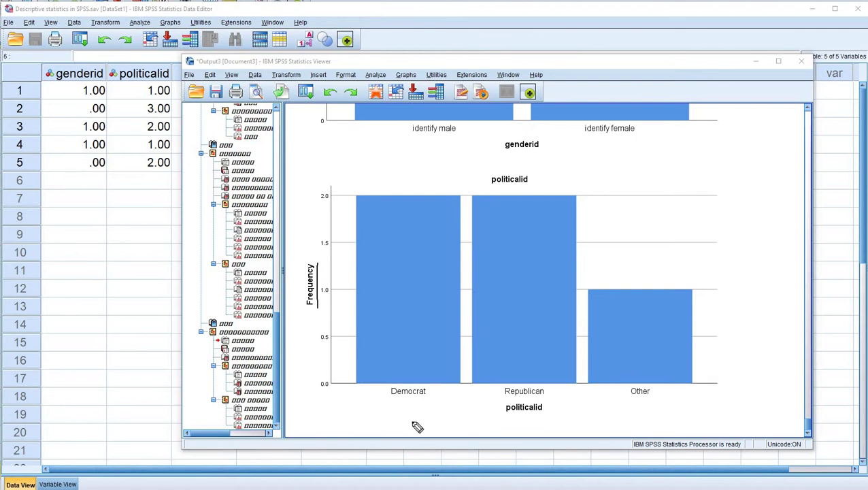
drag(391, 399, 446, 398)
drag(522, 398, 552, 400)
drag(421, 138, 486, 139)
drag(606, 140, 646, 143)
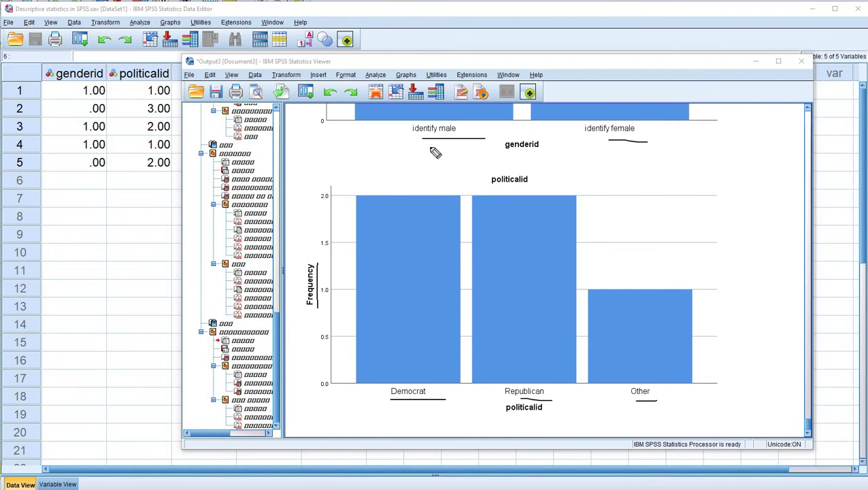
drag(442, 143, 441, 145)
drag(622, 143, 622, 155)
drag(410, 406, 411, 414)
drag(525, 418, 535, 425)
mouse_move(626, 408)
mouse_down()
mouse_move(637, 408)
mouse_move(632, 418)
mouse_up()
key(Escape)
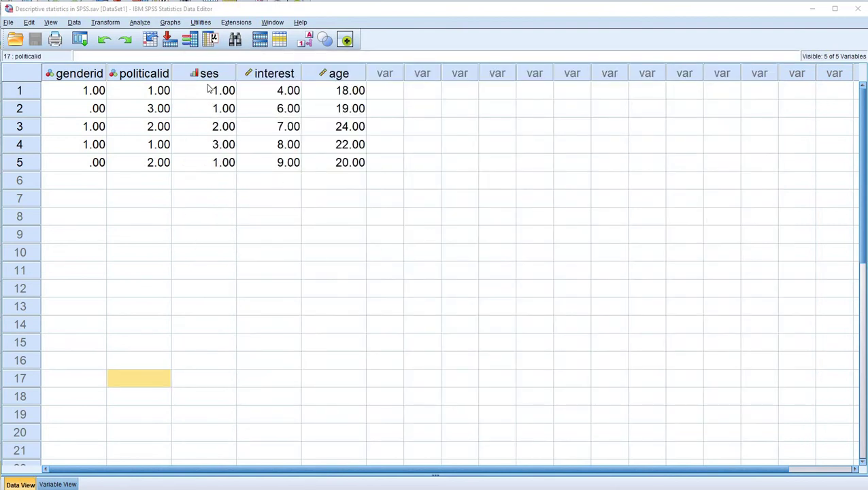
Step: Highlight the ses column in the data to review the ordinal variable
click(208, 81)
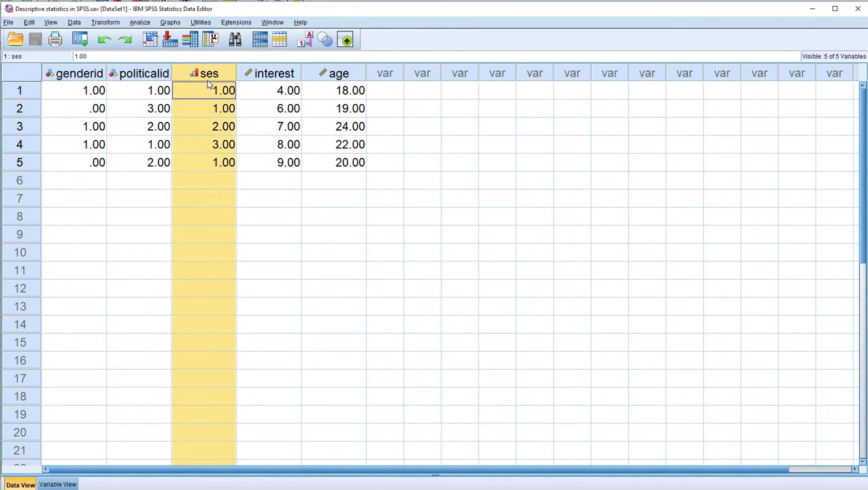
click(239, 142)
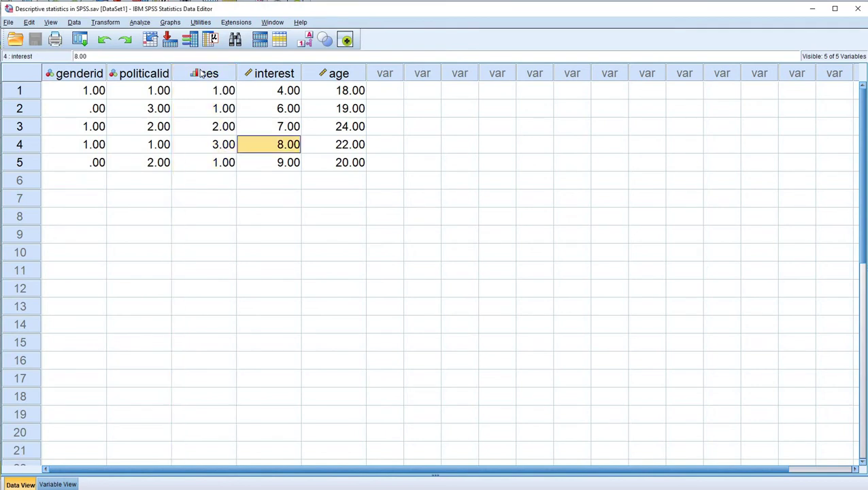
click(199, 72)
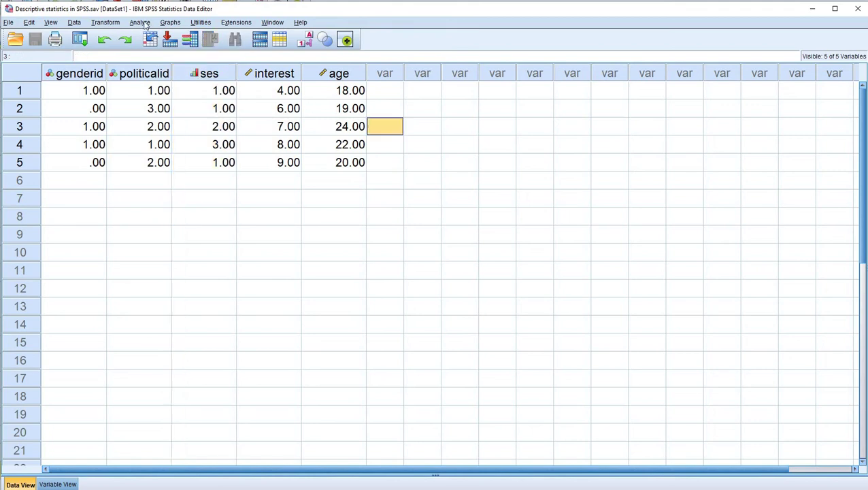
Step: Reopen the Frequencies analysis and replace genderid and politicalid with ses as the variable to analyze
click(141, 23)
mouse_move(232, 47)
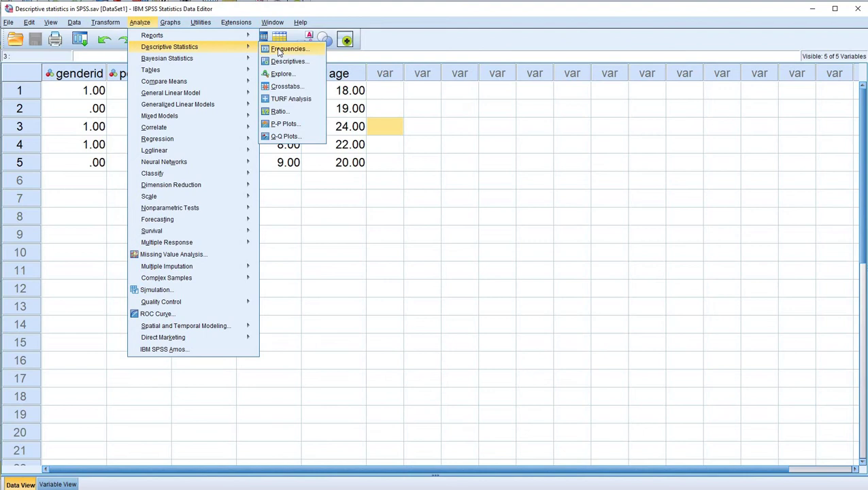
click(289, 49)
click(354, 188)
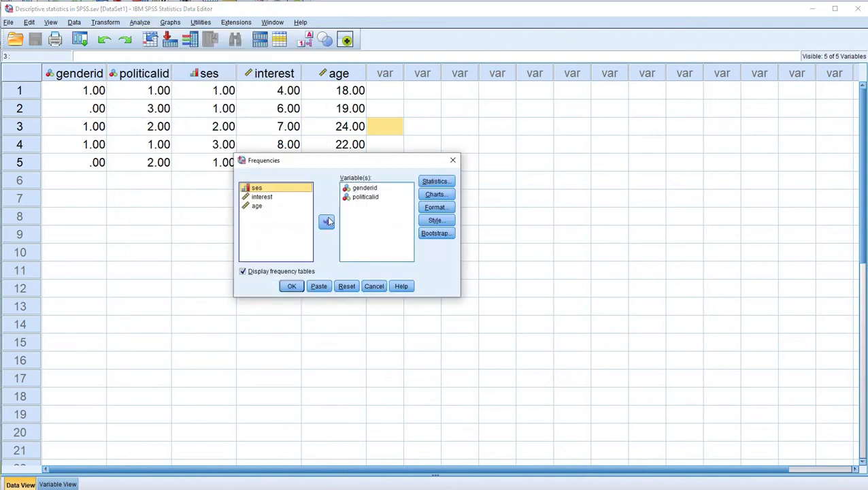
double_click(361, 189)
click(327, 221)
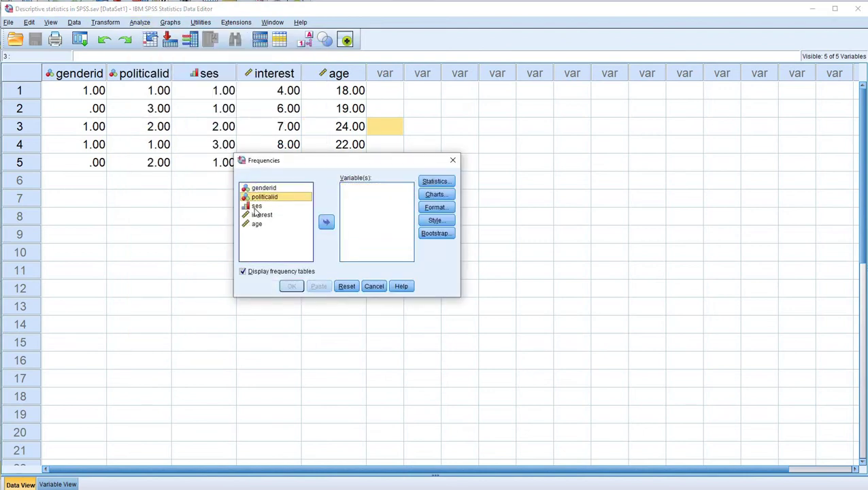
click(258, 205)
click(326, 222)
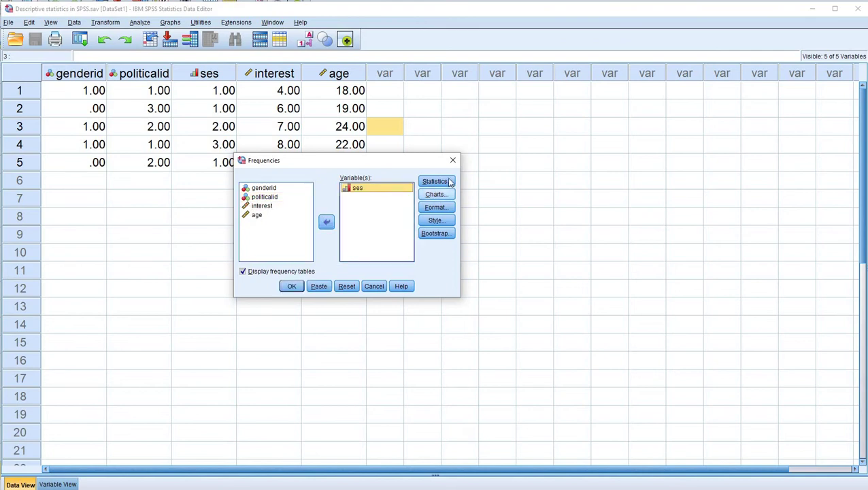
Step: Add the median to the requested statistics for ses, keeping the mode selected
click(436, 181)
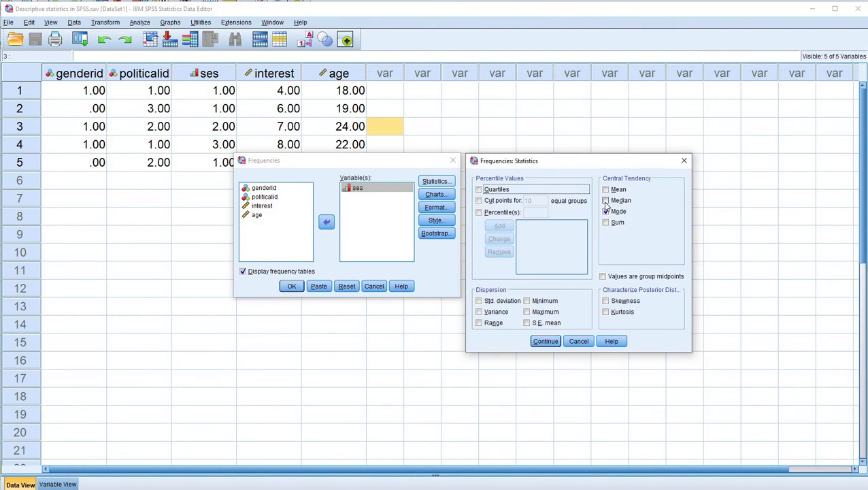
click(605, 201)
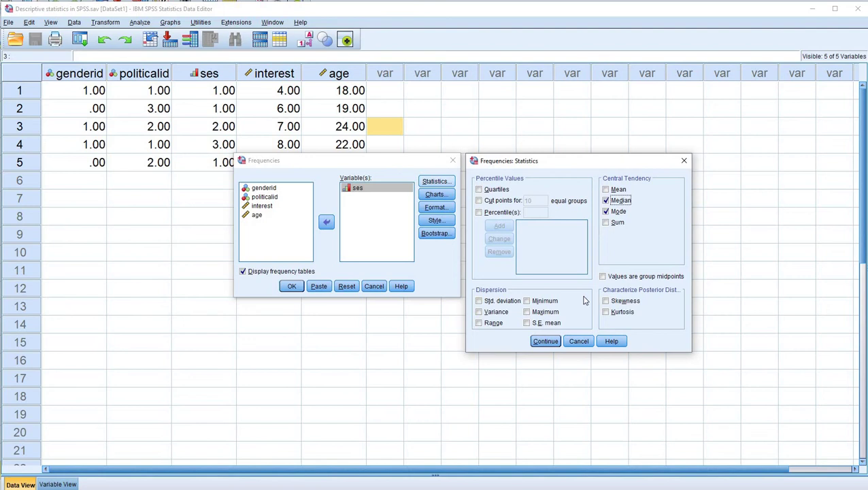
click(538, 345)
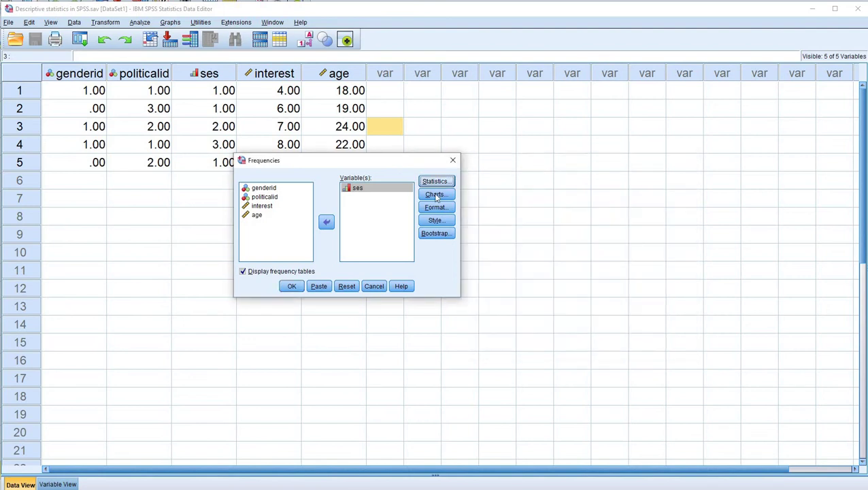
Step: Request bar charts with percentages as chart values for ses and run the Frequencies analysis
click(436, 194)
click(498, 204)
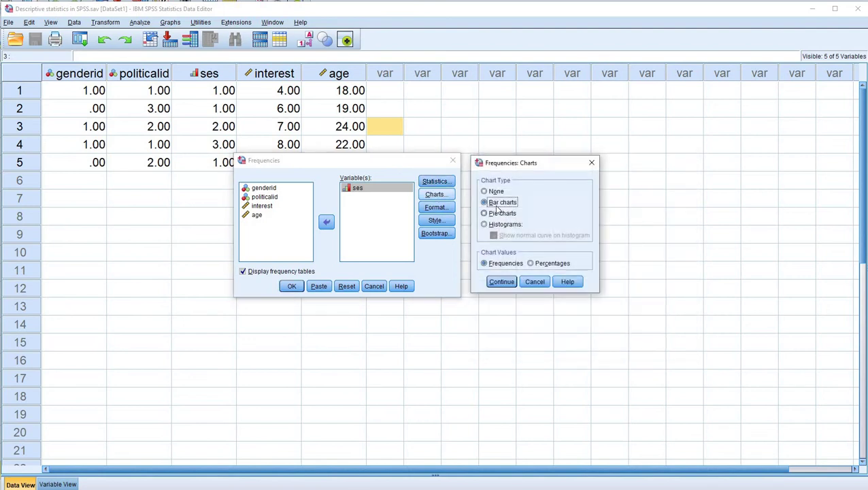
click(531, 265)
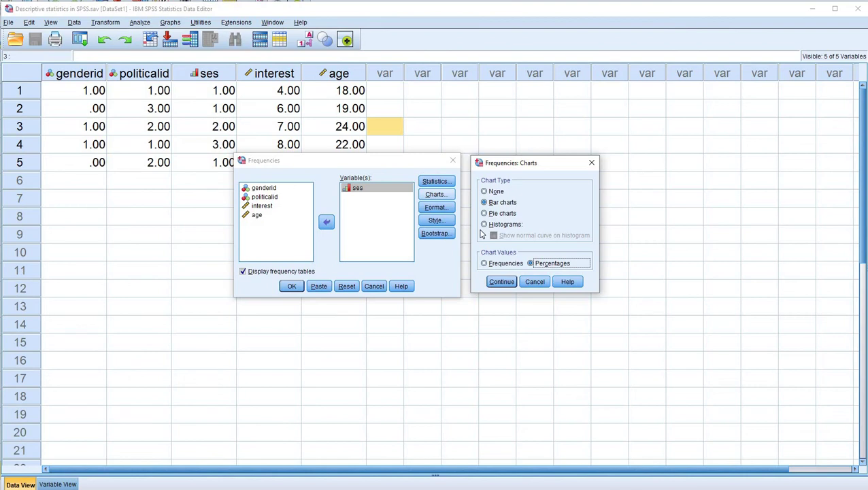
click(485, 203)
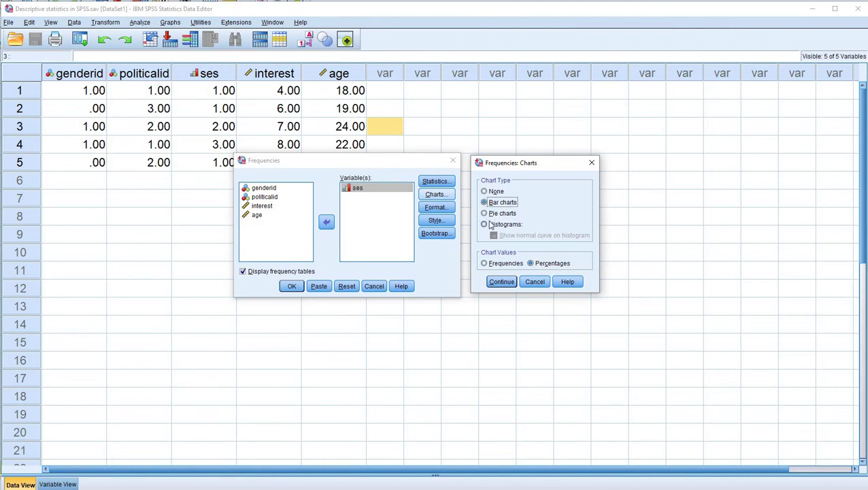
click(504, 282)
key(Return)
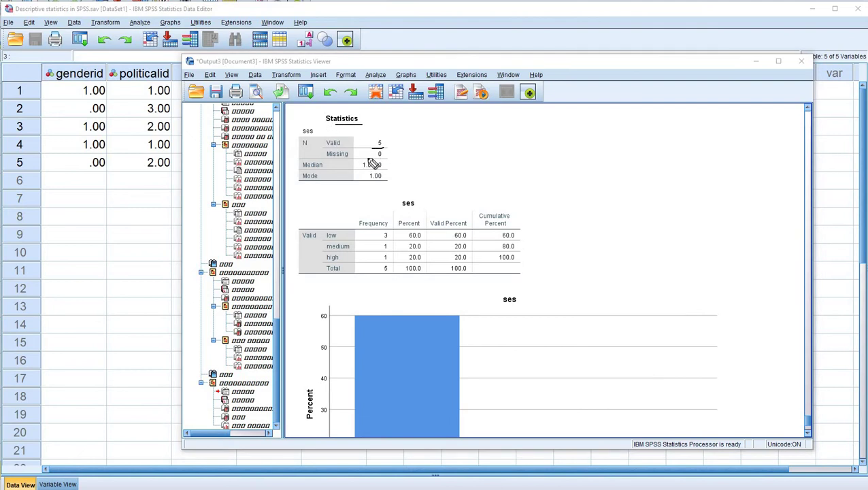
Step: Examine the median, mode, frequency table and percentage bar chart for ses in the output
mouse_move(367, 158)
mouse_down()
mouse_move(388, 160)
mouse_move(360, 168)
mouse_move(388, 182)
mouse_up()
mouse_move(333, 229)
mouse_down()
mouse_move(322, 229)
mouse_move(362, 249)
mouse_move(353, 266)
mouse_up()
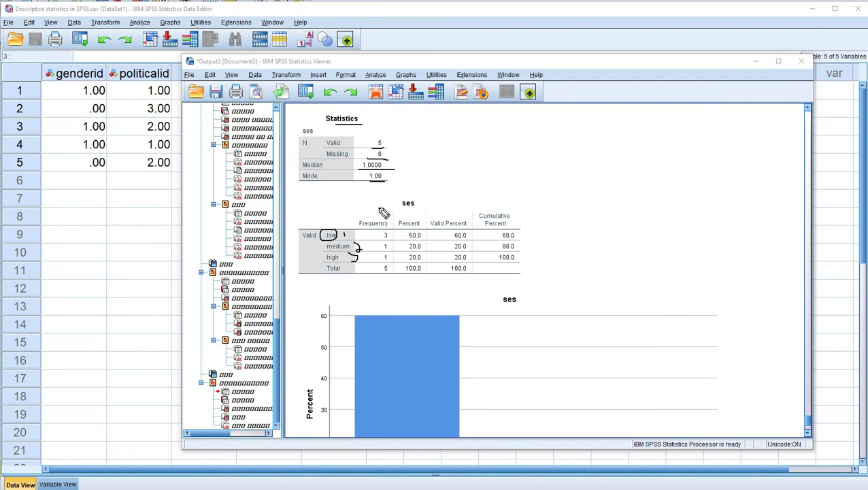
mouse_move(391, 232)
mouse_down()
mouse_move(385, 246)
mouse_move(380, 236)
mouse_move(390, 231)
mouse_move(425, 242)
mouse_move(406, 232)
mouse_up()
scroll(706, 281, down, 3)
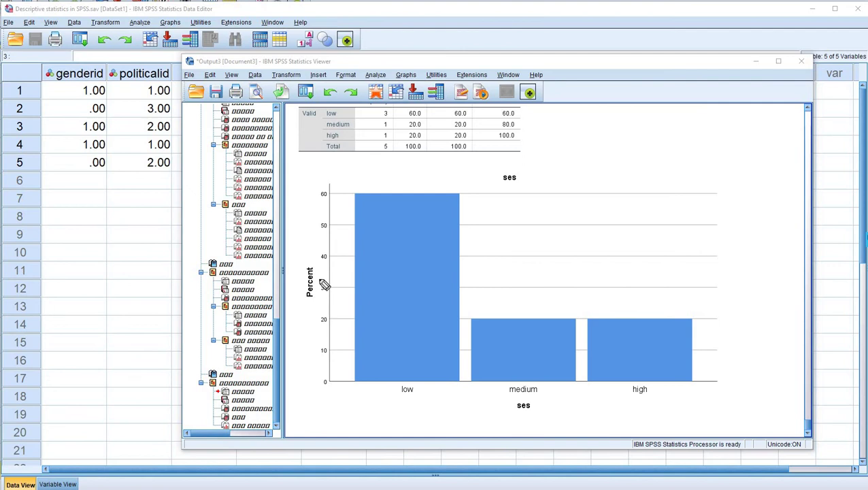
drag(322, 299, 315, 268)
drag(403, 398, 419, 400)
click(513, 397)
key(Escape)
Step: Return to the data and highlight the interest and age columns to review the scale variables
click(139, 377)
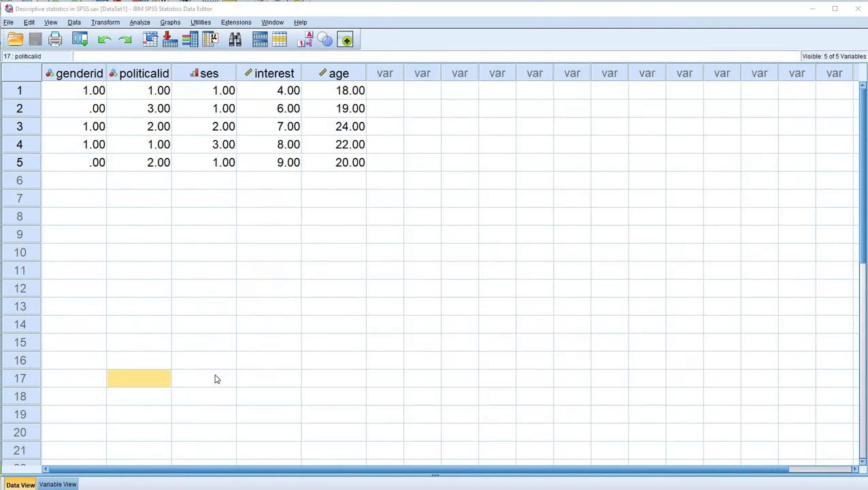
click(285, 74)
click(325, 73)
click(411, 147)
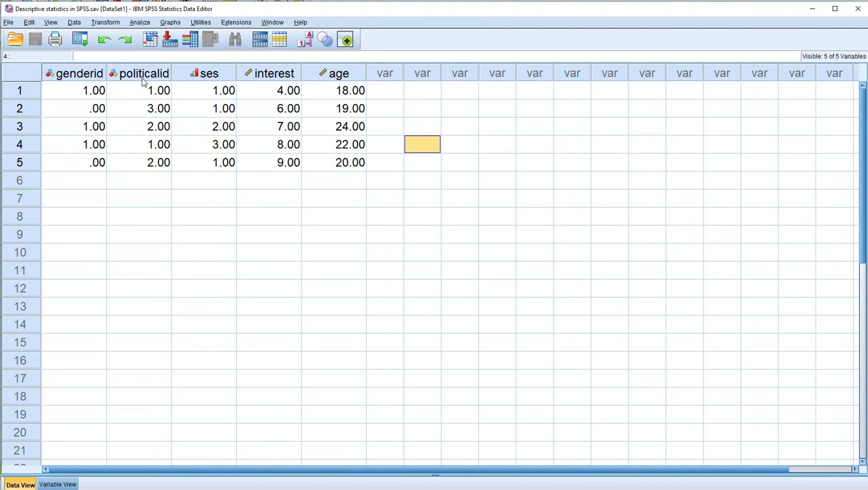
Step: Open the Descriptives analysis, clear its earlier settings and choose interest and age as the variables to analyze
click(140, 22)
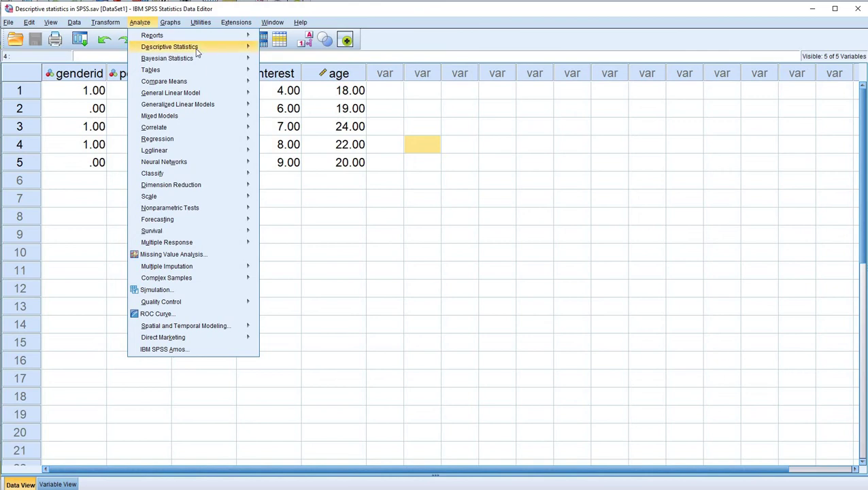
mouse_move(238, 47)
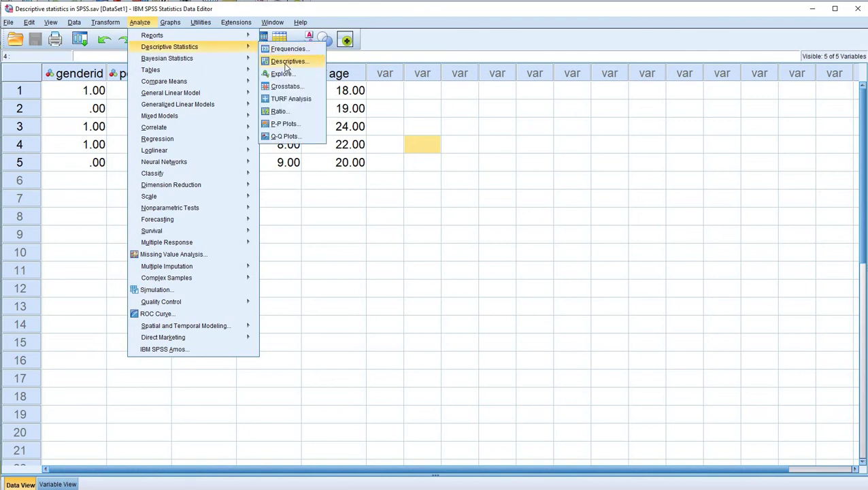
click(286, 64)
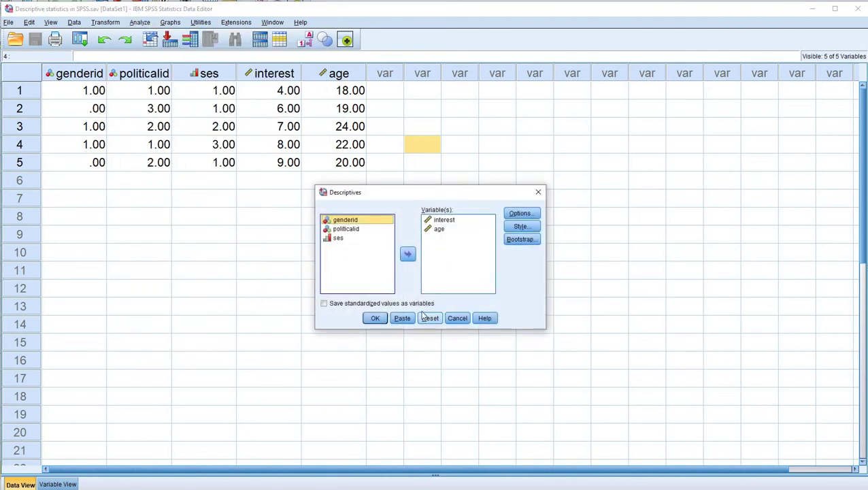
click(429, 318)
click(345, 247)
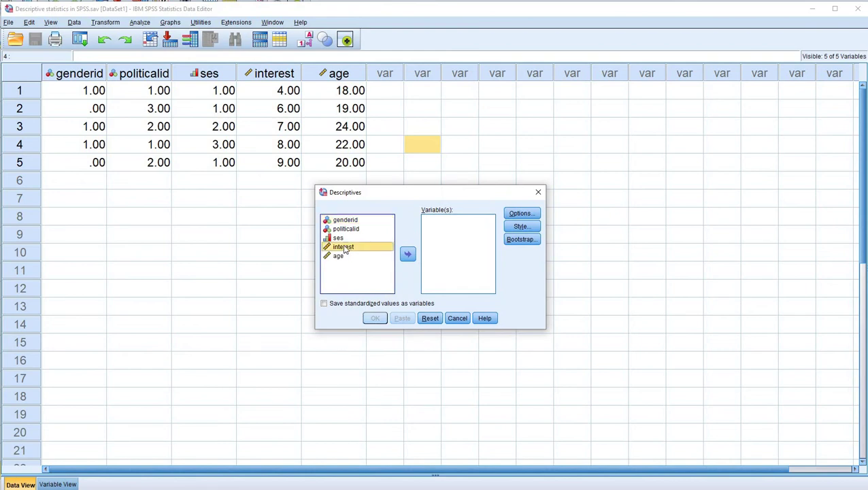
shift+click(378, 255)
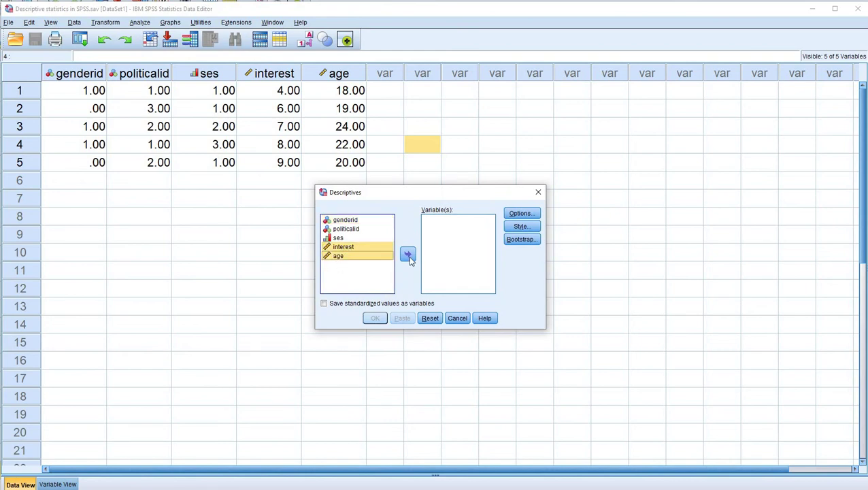
Step: Add variance, range, kurtosis and skewness to the requested descriptives for interest and age, and run the analysis
click(520, 213)
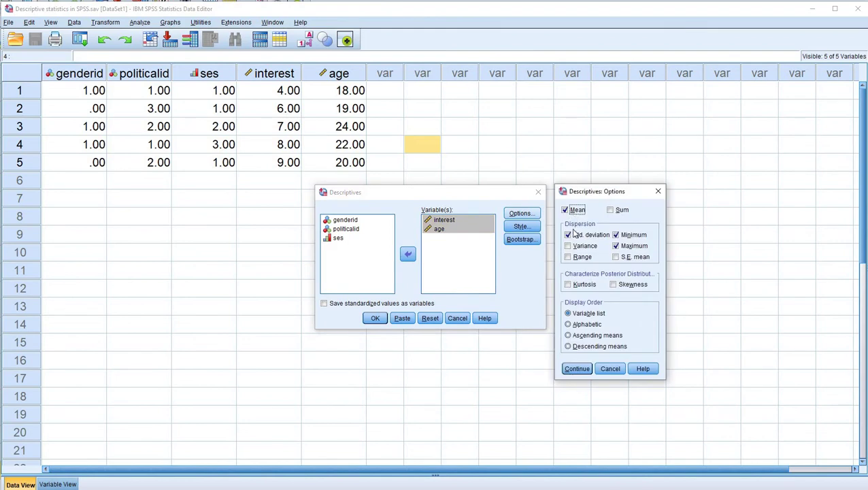
click(616, 246)
click(568, 246)
click(568, 257)
click(568, 284)
click(614, 284)
click(515, 351)
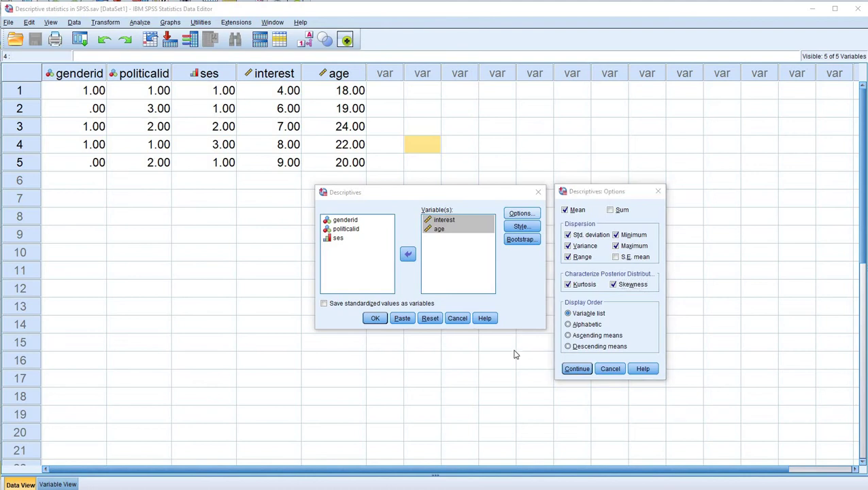
click(578, 369)
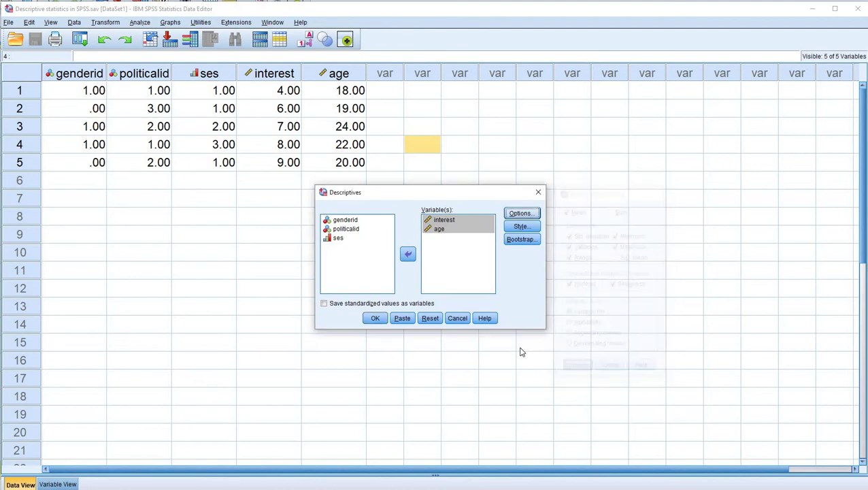
click(375, 318)
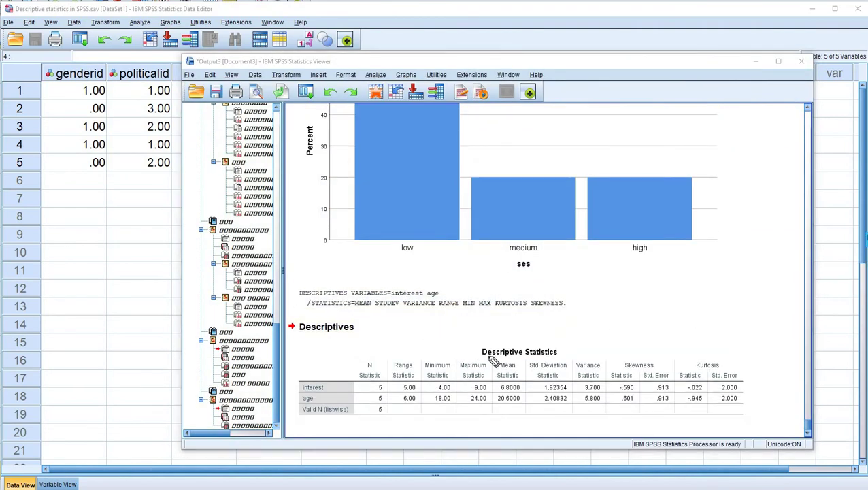
Step: Examine the Descriptive Statistics table for interest and age, then return to the data
mouse_move(302, 393)
mouse_down()
mouse_move(326, 389)
mouse_move(311, 405)
mouse_up()
drag(363, 369, 380, 404)
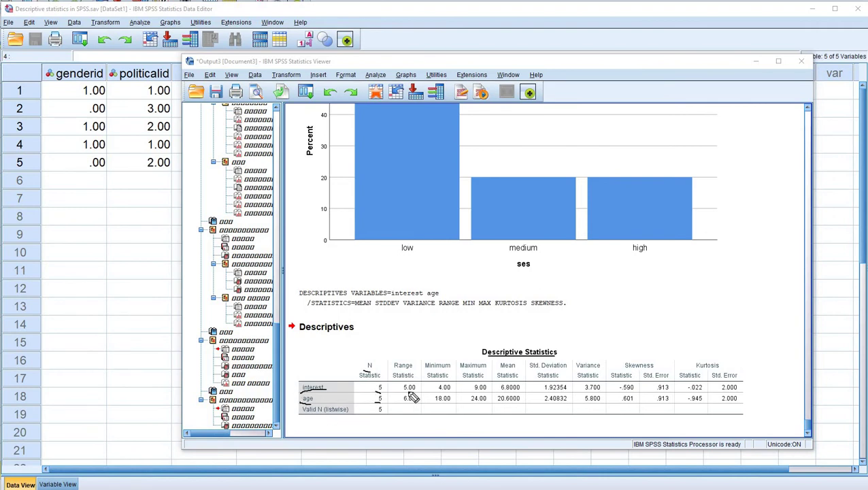
mouse_move(389, 382)
mouse_down()
mouse_move(415, 382)
mouse_move(422, 403)
mouse_up()
mouse_move(429, 379)
mouse_down()
mouse_move(484, 379)
mouse_move(446, 392)
mouse_move(451, 403)
mouse_move(518, 377)
mouse_move(512, 391)
mouse_move(520, 404)
mouse_move(556, 404)
mouse_move(595, 378)
mouse_move(633, 380)
mouse_up()
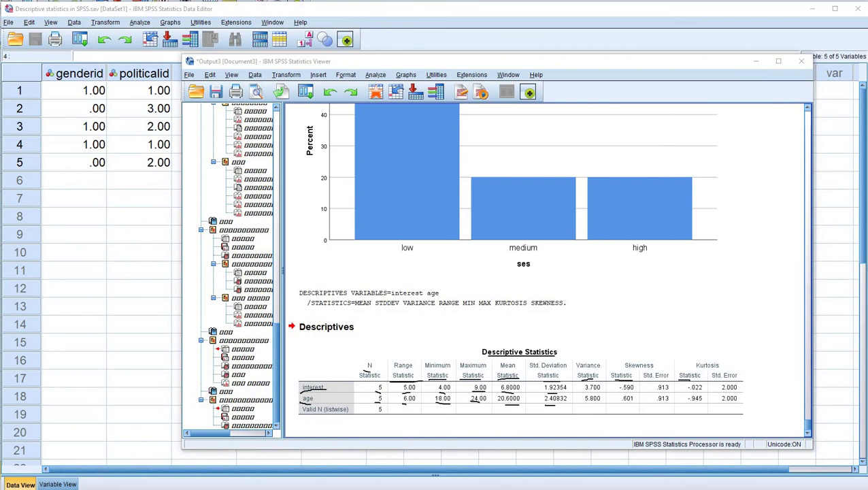
key(Escape)
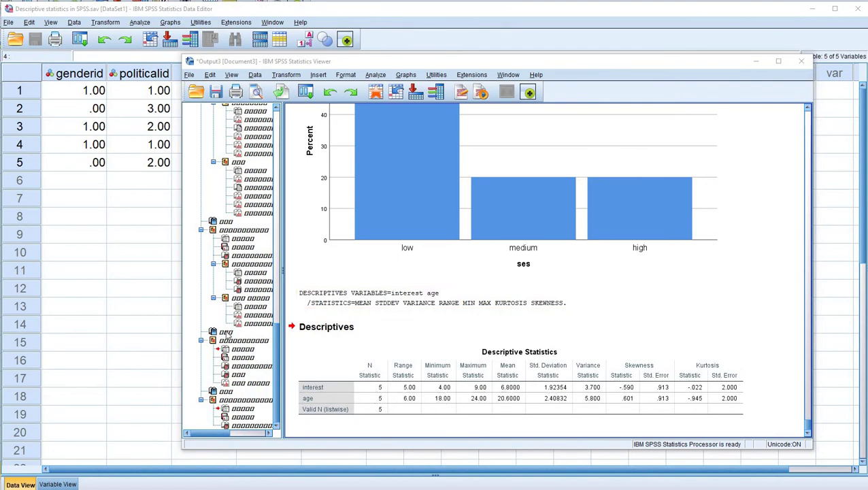
click(114, 260)
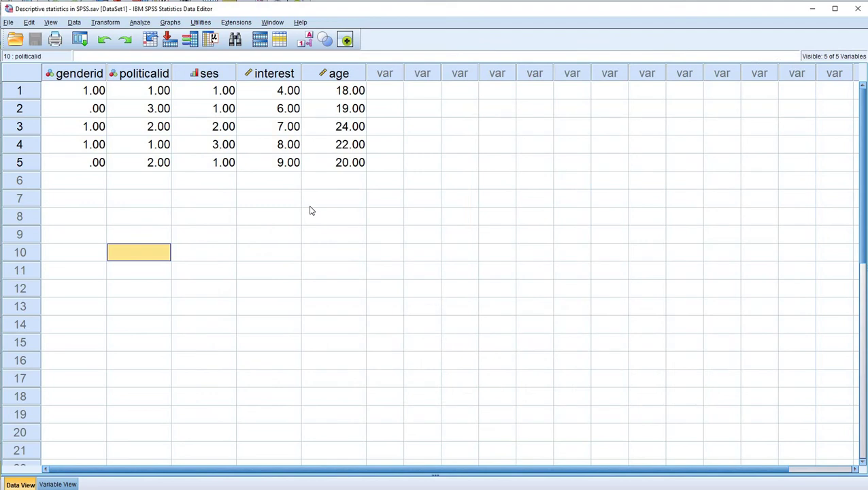
Step: Reopen the Frequencies analysis, reset it and choose interest and age as the variables to analyze
click(140, 23)
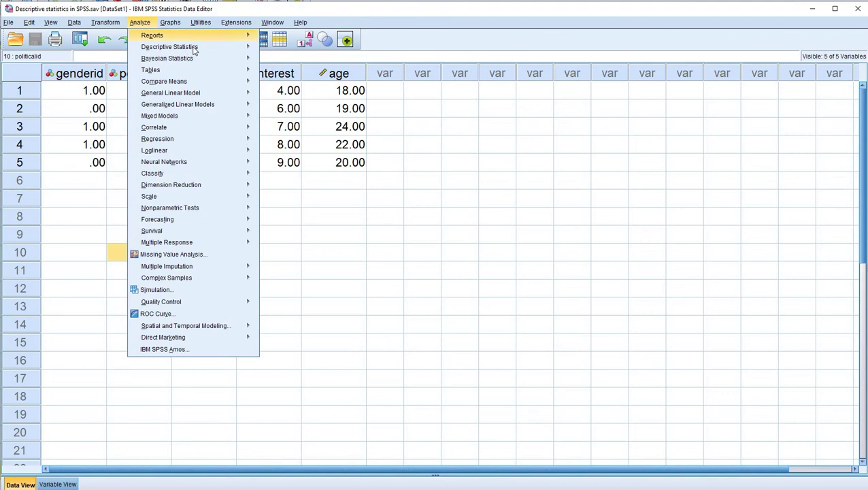
mouse_move(232, 47)
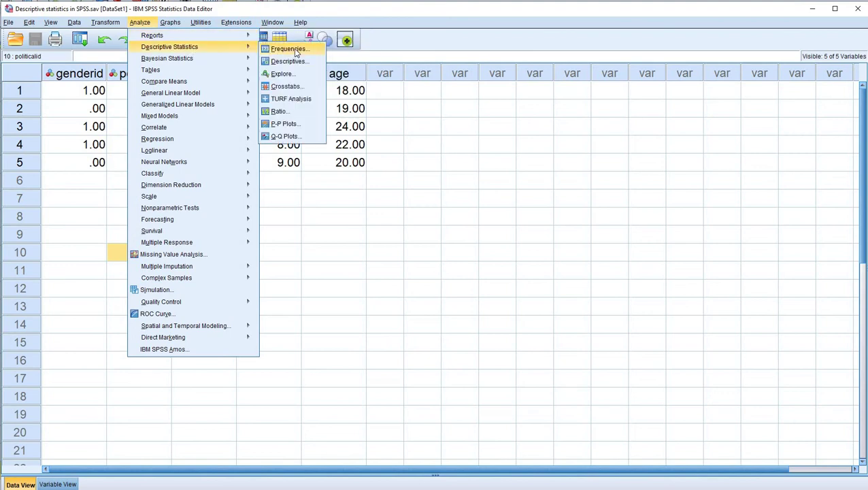
click(289, 49)
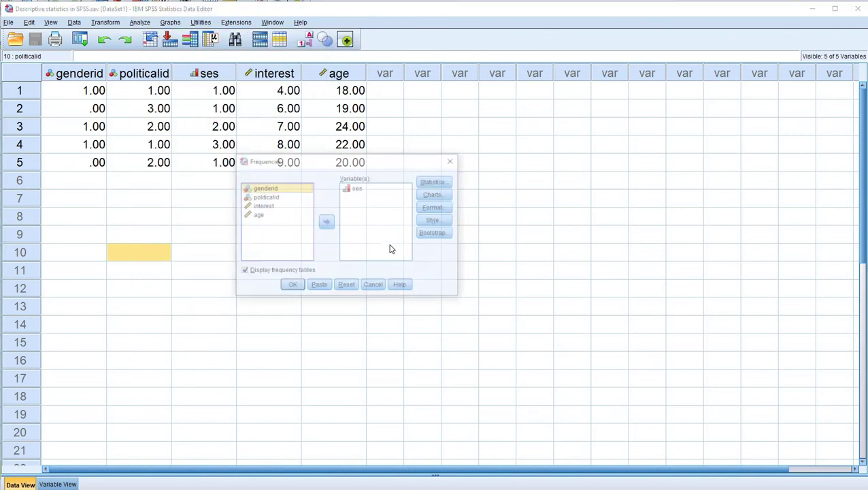
click(347, 286)
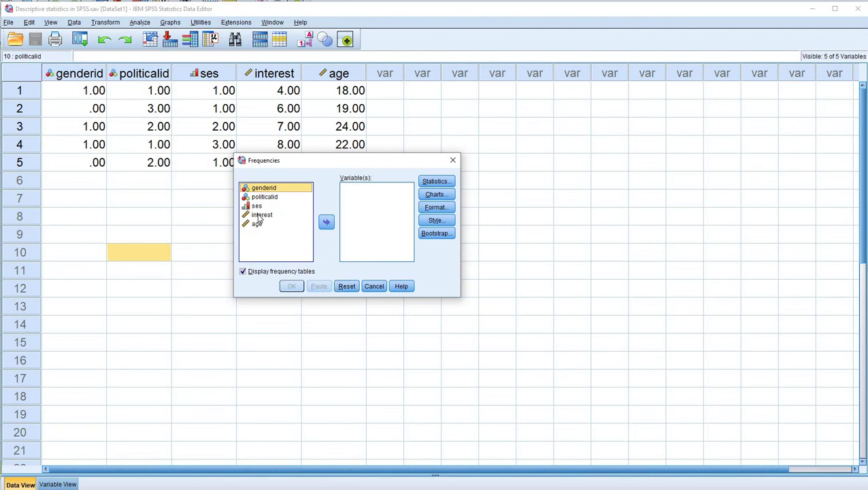
click(258, 217)
shift+click(257, 224)
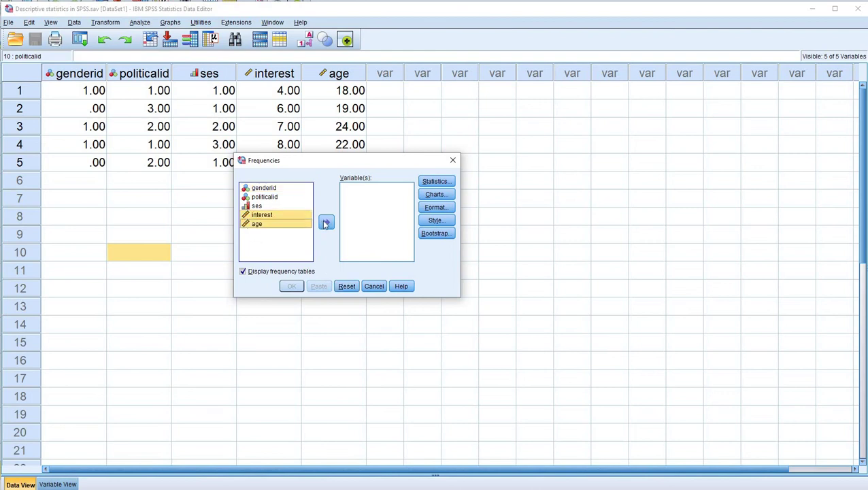
click(326, 223)
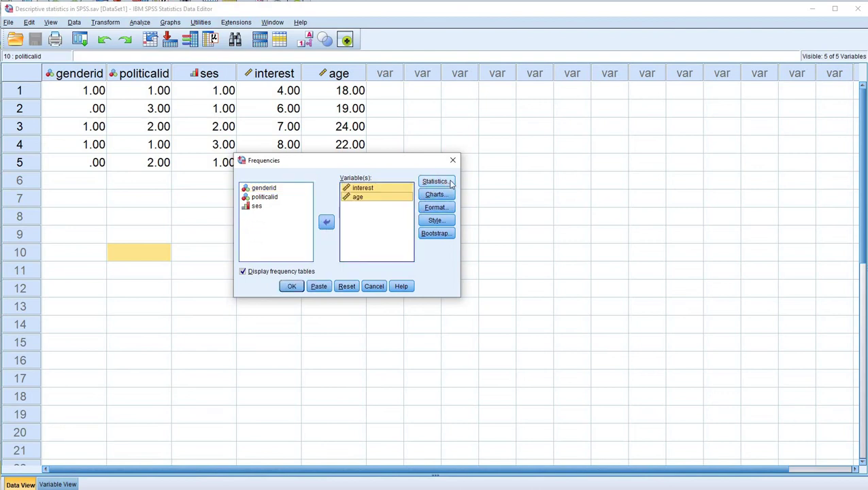
Step: Request mean, median, mode, standard deviation, variance, range, skewness and kurtosis for interest and age, treating values as group midpoints
click(450, 181)
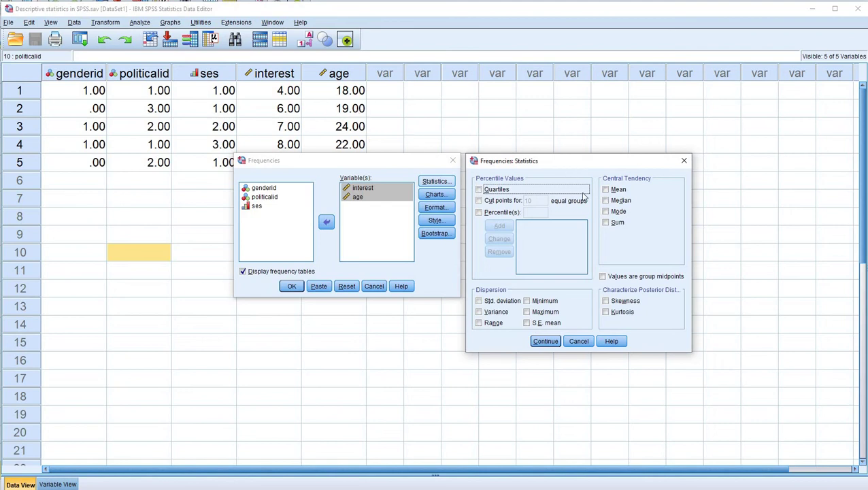
click(606, 189)
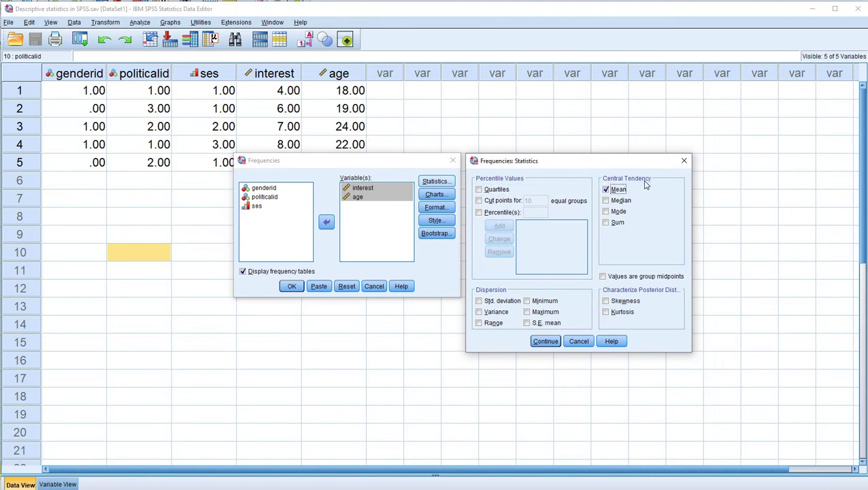
click(606, 200)
click(605, 212)
click(479, 301)
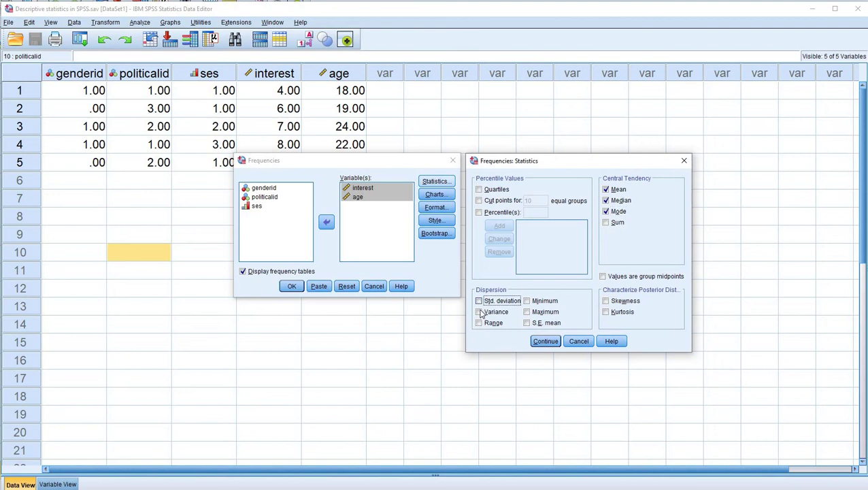
click(479, 312)
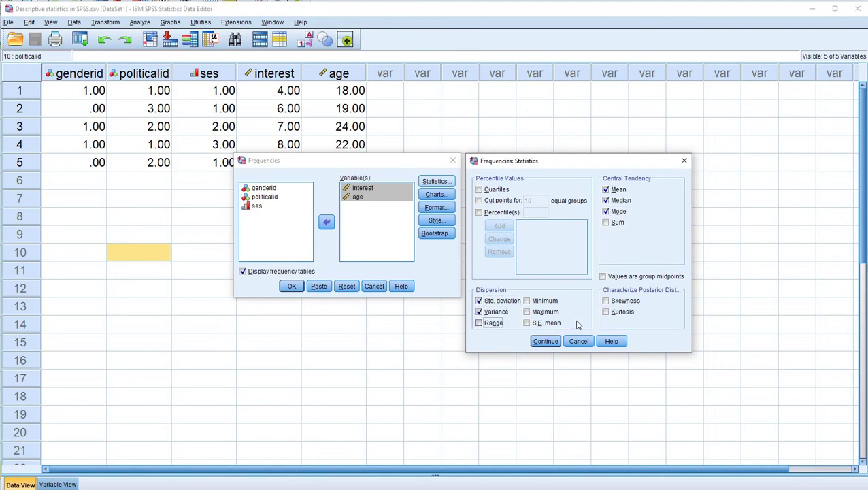
click(605, 302)
click(606, 312)
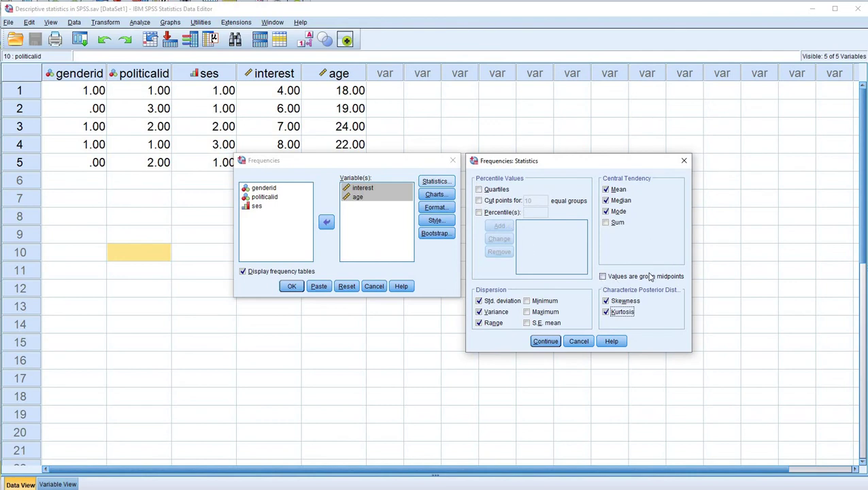
click(603, 276)
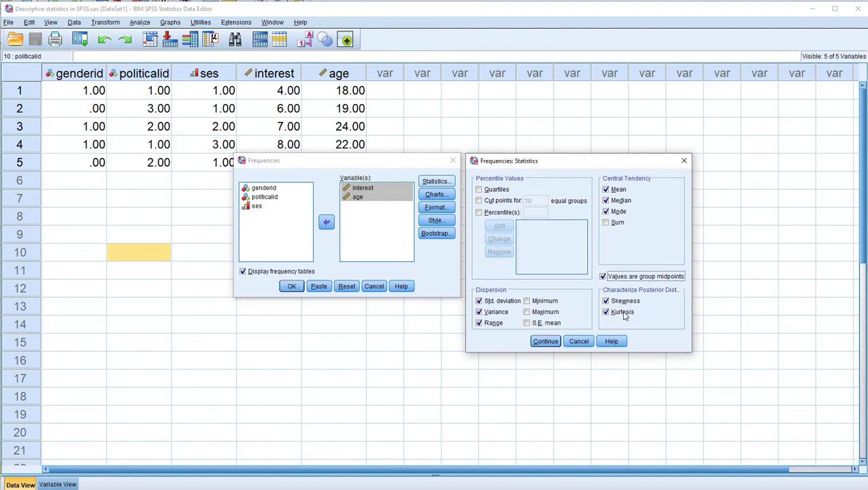
click(546, 342)
Step: Add histograms with a normal curve to the interest and age frequencies, and run the analysis
click(435, 195)
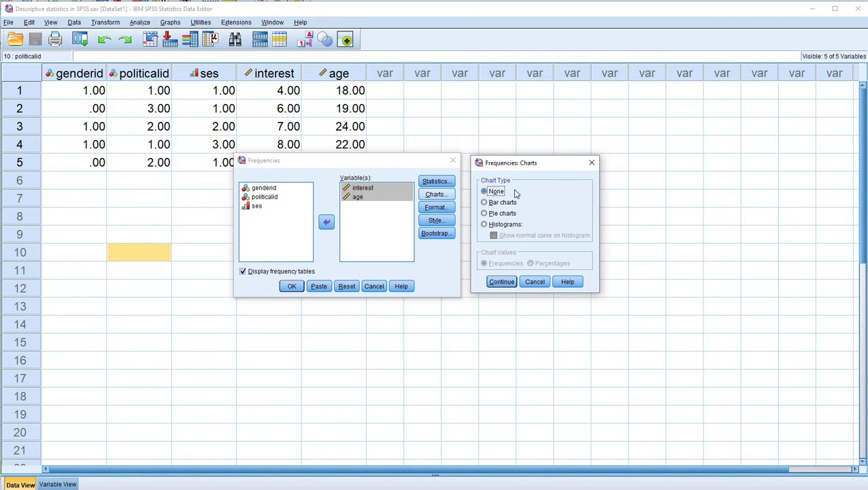
click(501, 225)
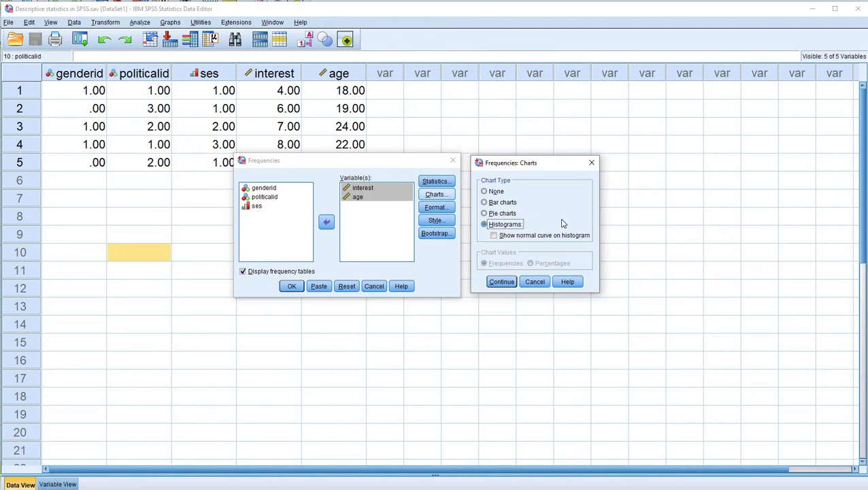
click(495, 235)
click(502, 282)
click(291, 285)
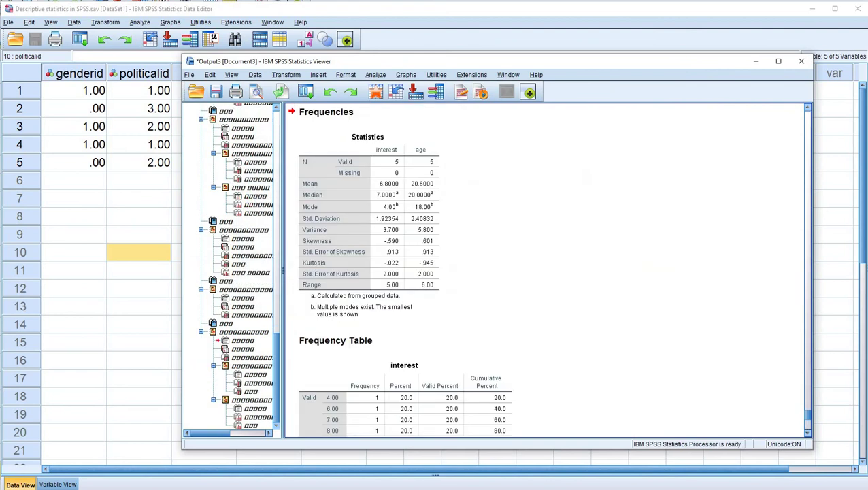
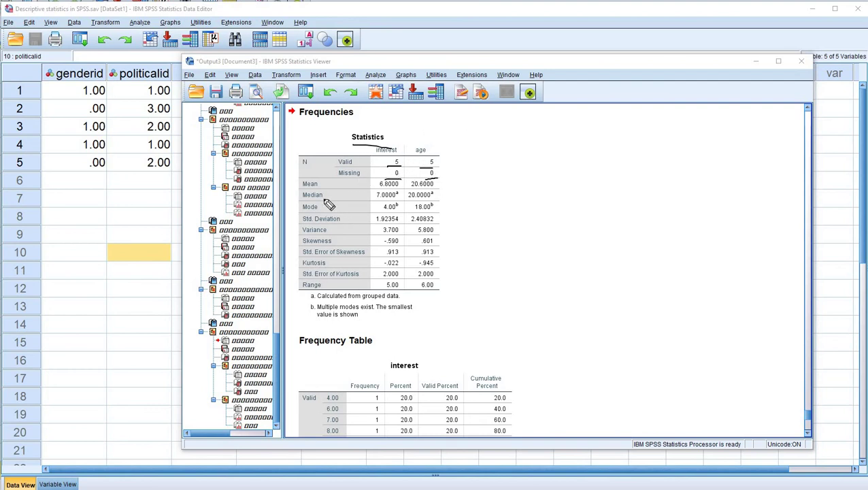
Step: Examine the Statistics table and the frequency tables for interest and age in the Frequencies output
mouse_move(304, 187)
mouse_down()
mouse_move(321, 187)
mouse_move(339, 215)
mouse_up()
mouse_move(380, 187)
mouse_down()
mouse_move(403, 187)
mouse_move(392, 201)
mouse_move(428, 202)
mouse_move(400, 214)
mouse_up()
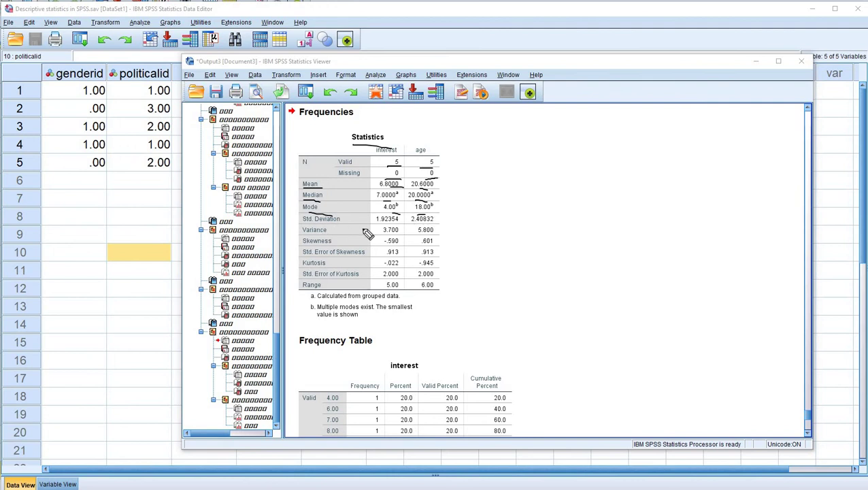
drag(377, 224, 391, 223)
drag(412, 224, 428, 224)
mouse_move(377, 236)
mouse_down()
mouse_move(426, 235)
mouse_move(399, 246)
mouse_move(430, 246)
mouse_up()
drag(384, 268, 434, 268)
scroll(568, 262, down, 5)
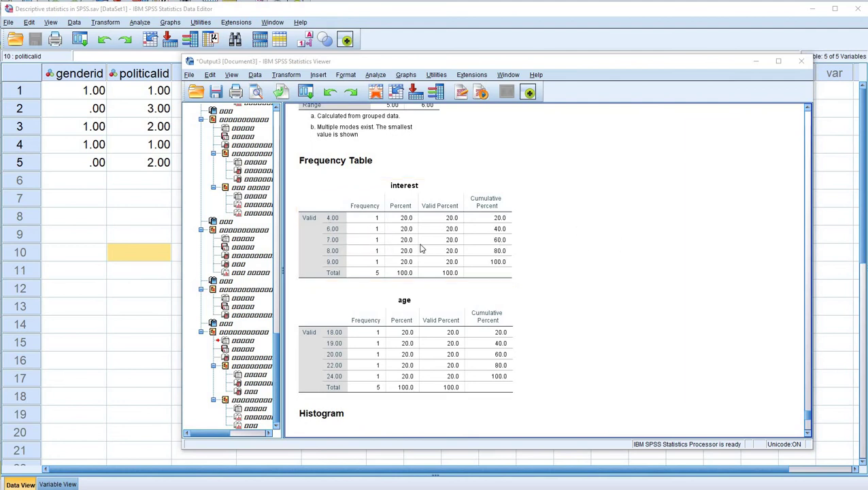
scroll(541, 230, down, 1)
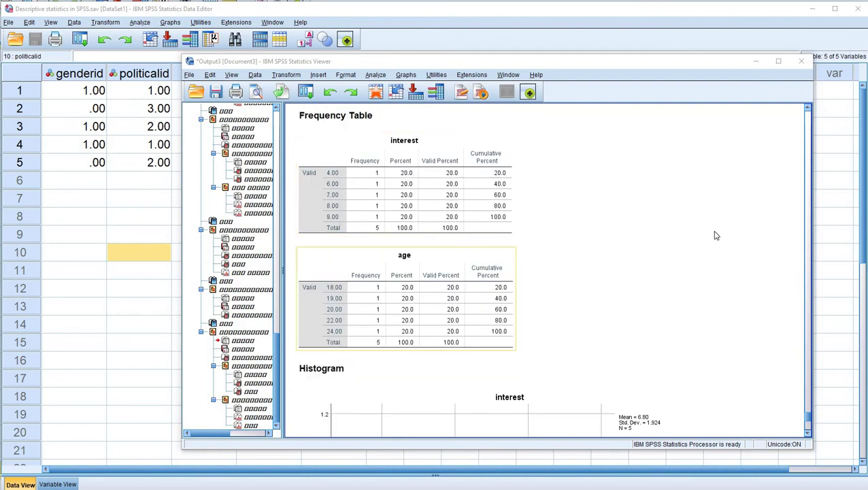
scroll(701, 237, down, 1)
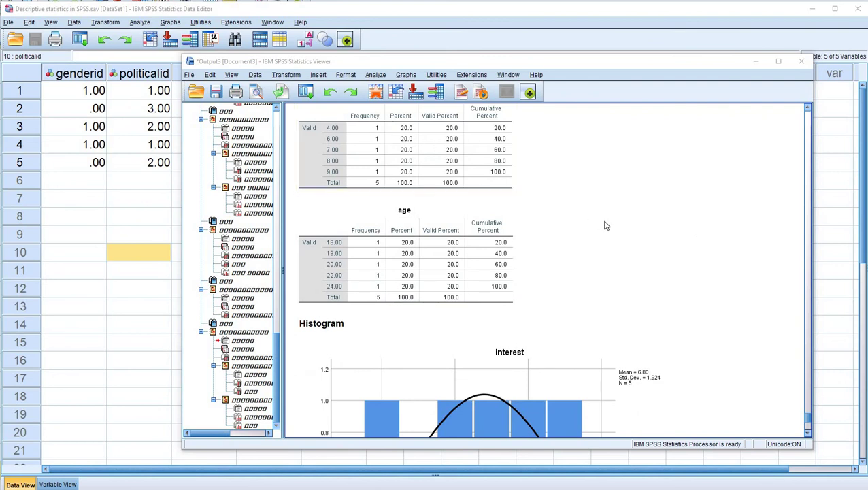
Step: Examine the interest and age histograms with their normal curves, and return to the data
scroll(602, 225, down, 4)
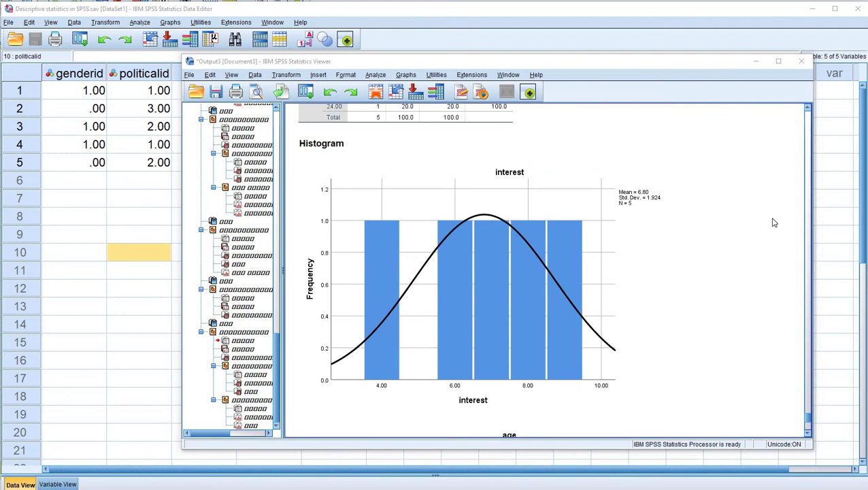
click(311, 339)
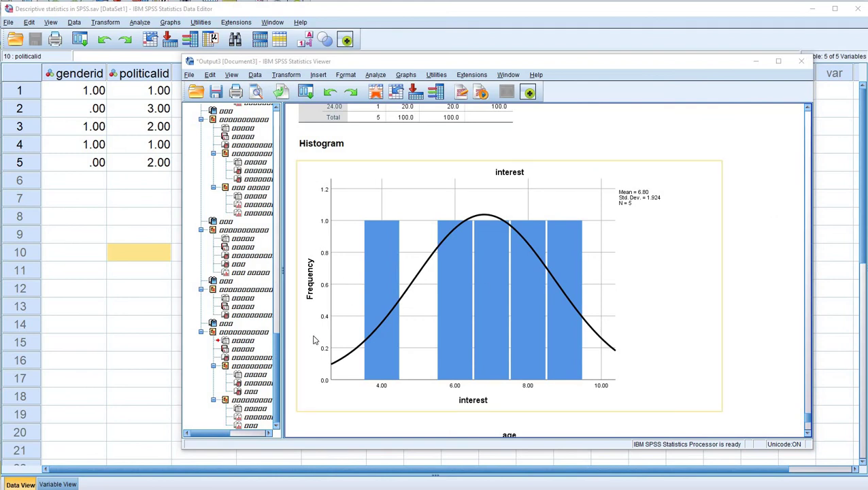
click(757, 244)
scroll(757, 244, down, 8)
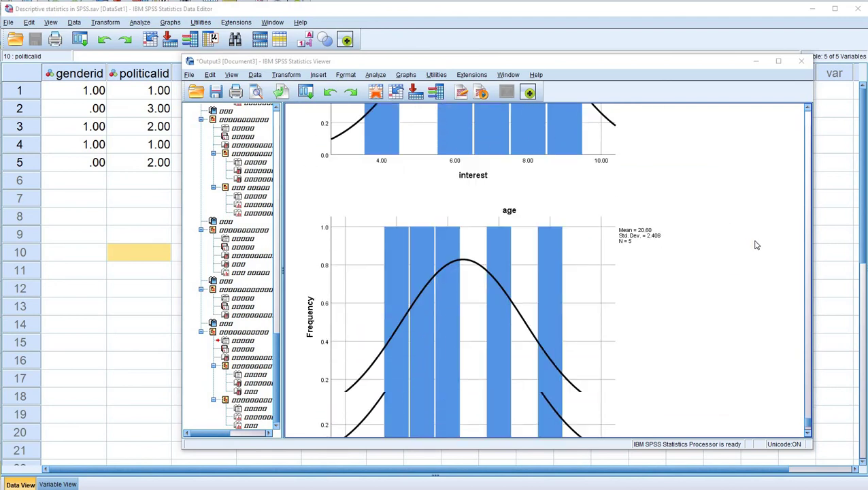
click(433, 246)
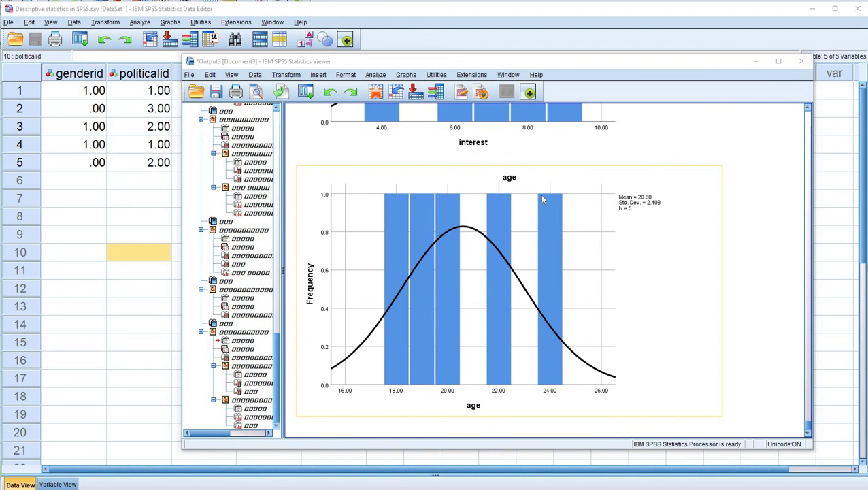
click(749, 237)
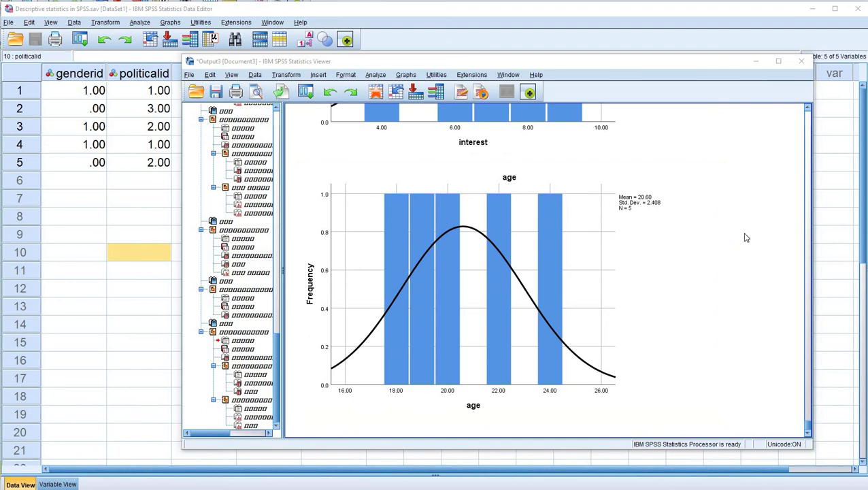
scroll(735, 238, up, 6)
click(679, 243)
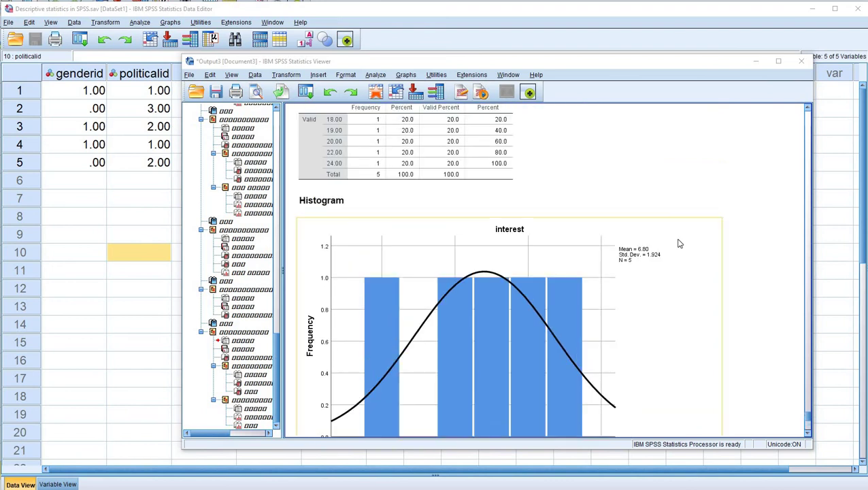
click(687, 199)
click(718, 162)
click(152, 182)
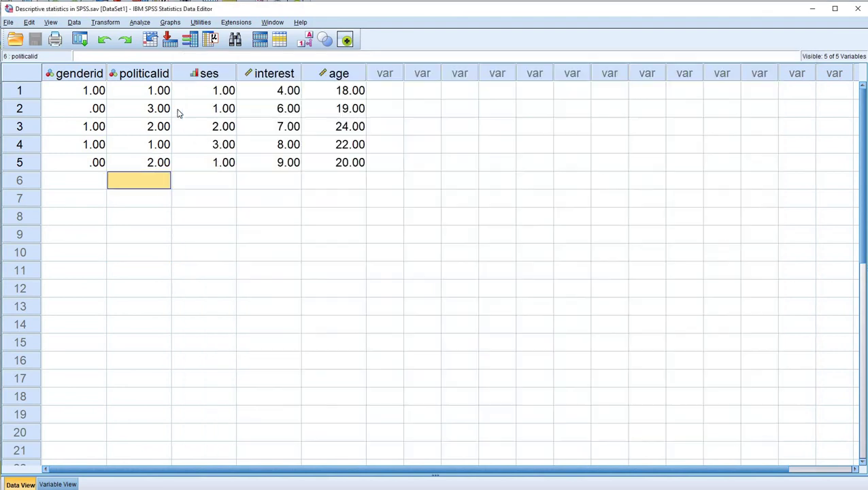
Step: Open the Explore analysis, reset it and set interest and age as the dependent variables
click(140, 22)
mouse_move(234, 50)
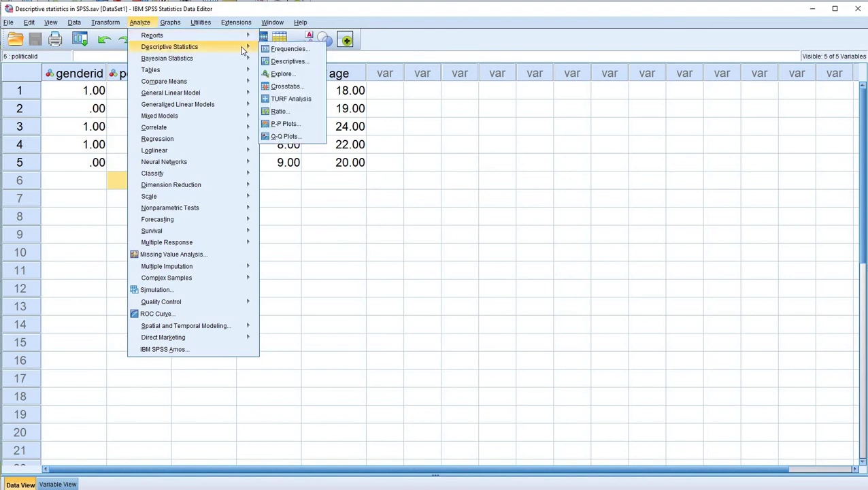
click(298, 75)
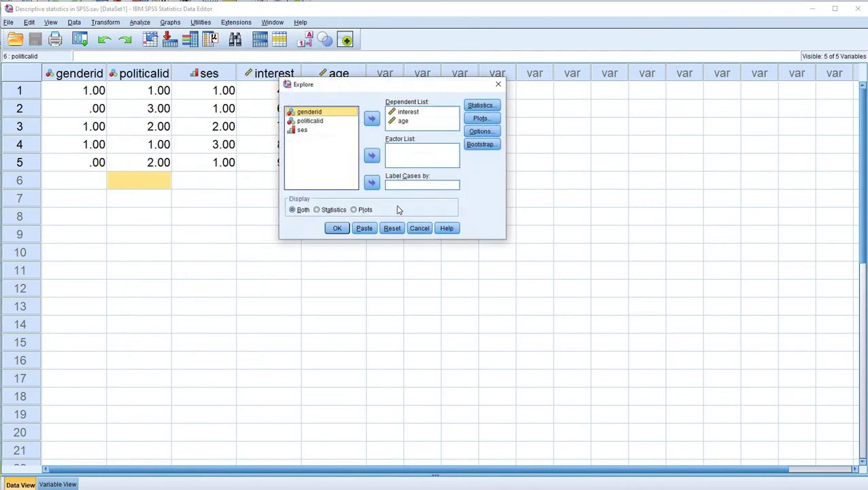
click(391, 228)
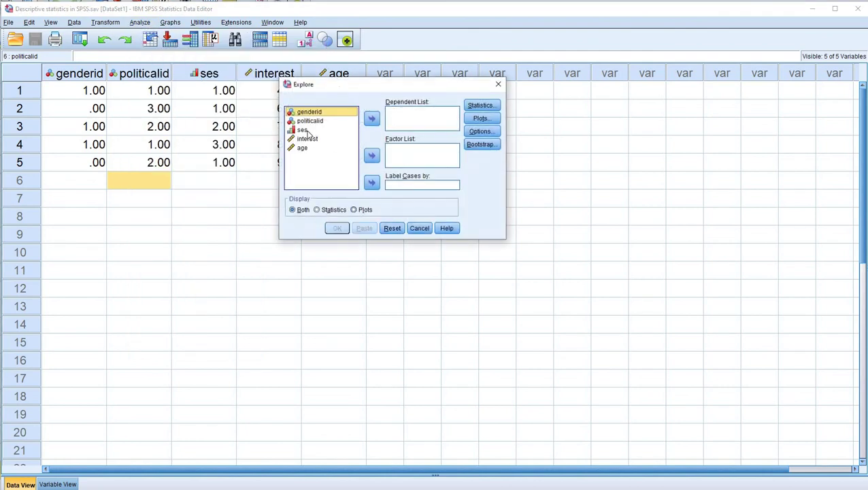
click(308, 139)
double_click(308, 140)
click(307, 140)
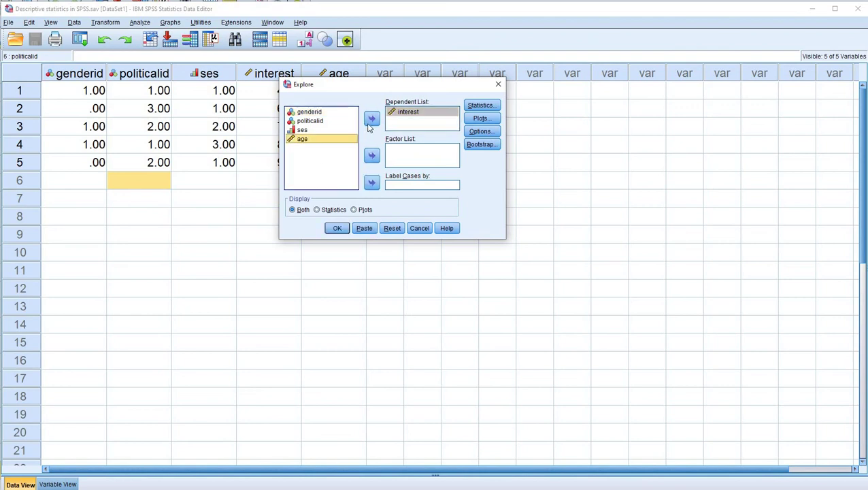
Step: Request histograms and normality plots with tests for the Explore analysis, and run it
click(497, 119)
click(609, 124)
click(524, 153)
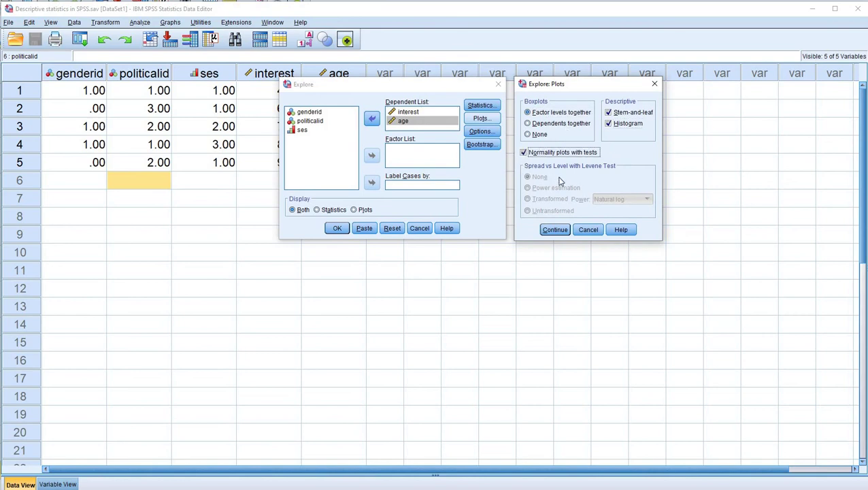
click(545, 230)
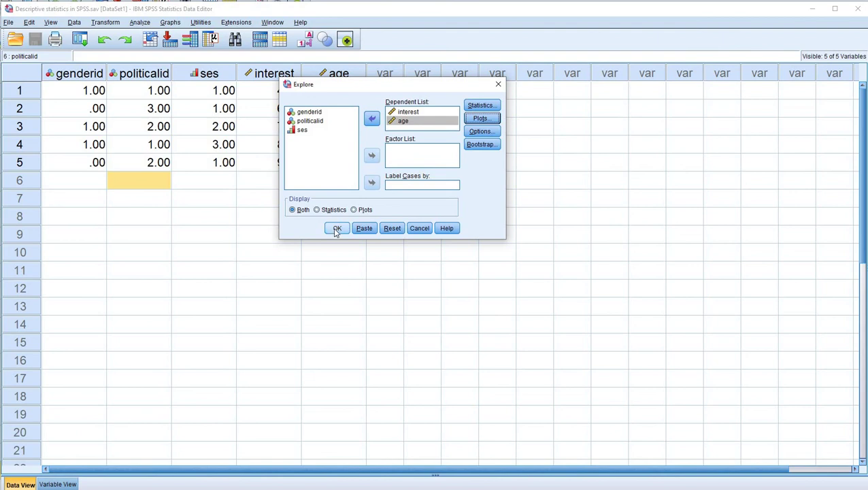
key(Return)
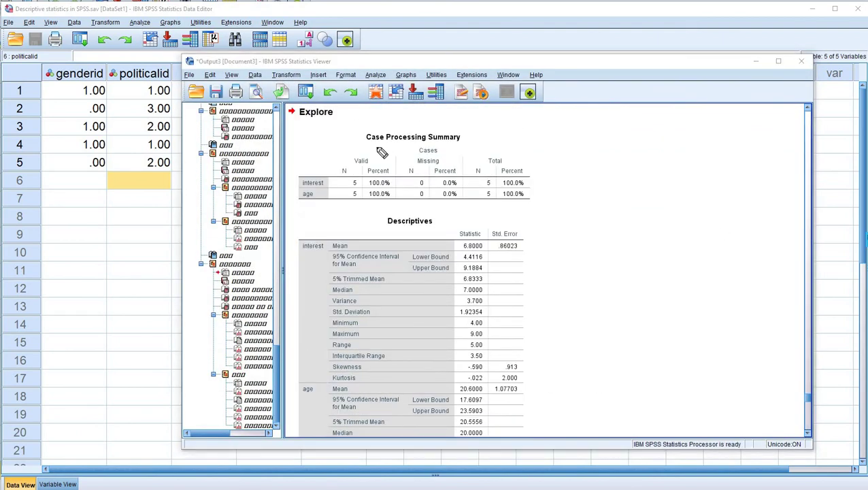
Step: Examine the Case Processing Summary and the Descriptives table, including the 95% confidence interval for the mean
drag(354, 166, 369, 164)
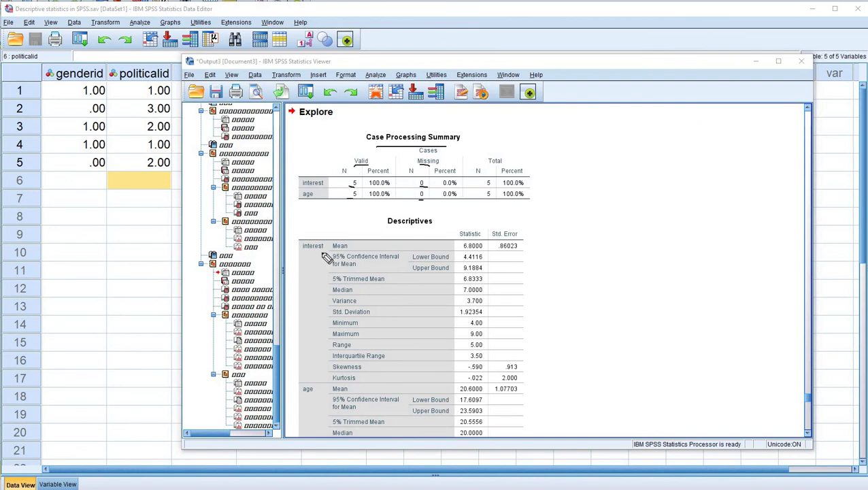
drag(313, 239, 299, 251)
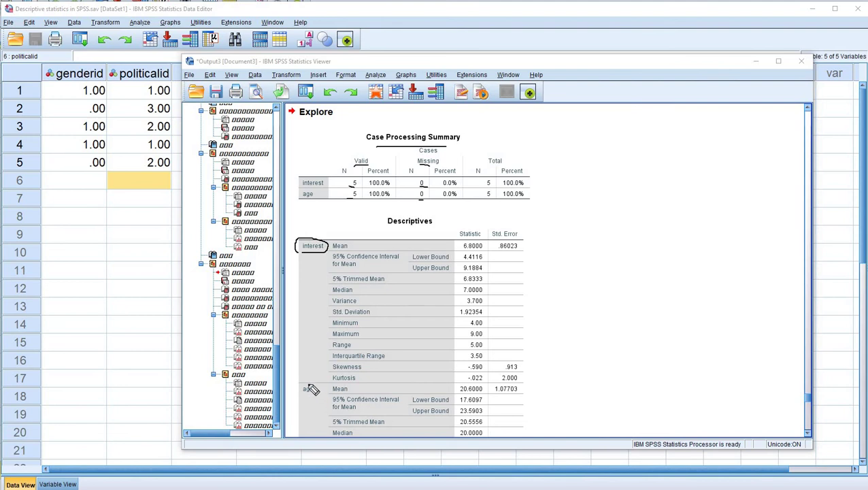
mouse_move(295, 387)
mouse_down()
mouse_move(312, 391)
mouse_move(306, 382)
mouse_up()
drag(463, 250, 483, 250)
mouse_move(480, 295)
mouse_down()
mouse_move(463, 294)
mouse_move(463, 317)
mouse_move(487, 335)
mouse_move(479, 372)
mouse_up()
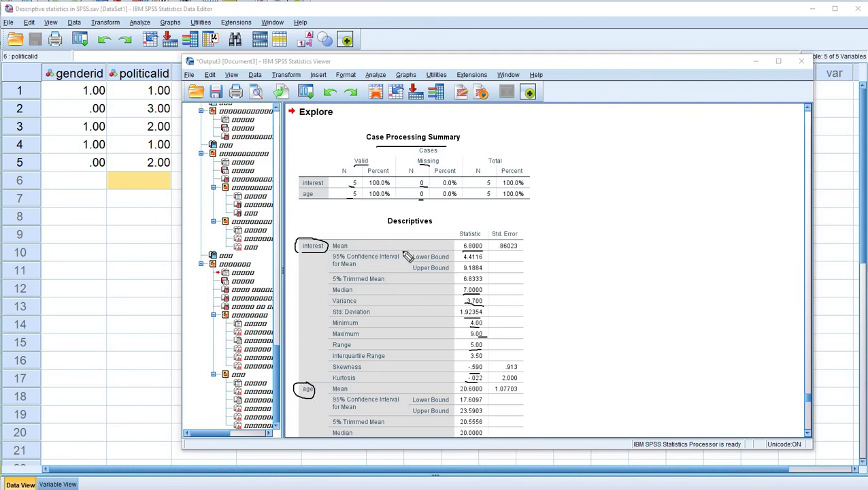
mouse_move(355, 278)
mouse_down()
mouse_move(404, 273)
mouse_move(360, 247)
mouse_move(330, 270)
mouse_up()
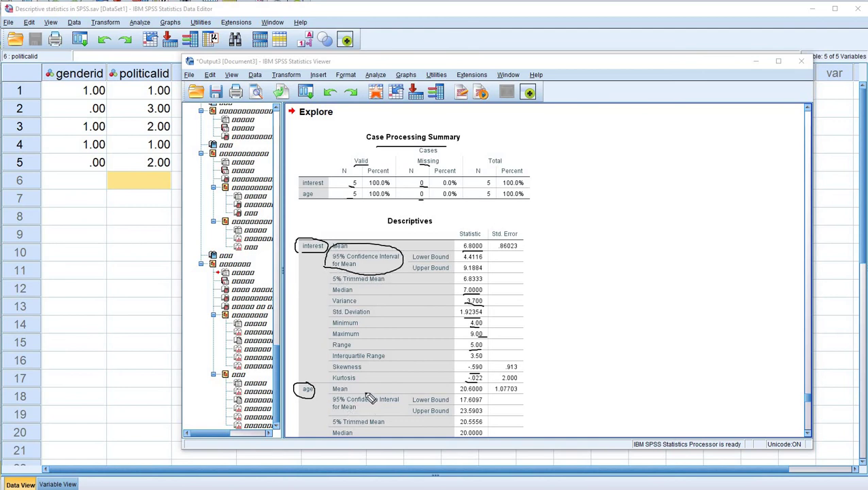
drag(484, 255, 484, 272)
Step: Examine the Kolmogorov-Smirnov and Shapiro-Wilk significance values for interest and age in the Tests of Normality table
scroll(617, 277, down, 6)
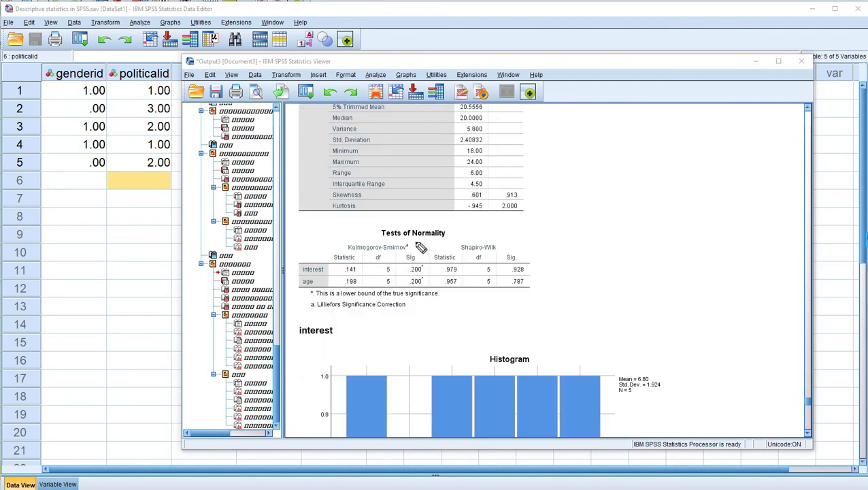
drag(384, 240, 439, 239)
mouse_move(419, 255)
mouse_down()
mouse_move(407, 278)
mouse_move(429, 283)
mouse_move(426, 257)
mouse_up()
mouse_move(517, 255)
mouse_down()
mouse_move(507, 280)
mouse_move(534, 253)
mouse_move(519, 258)
mouse_up()
drag(301, 274, 392, 250)
drag(462, 250, 495, 250)
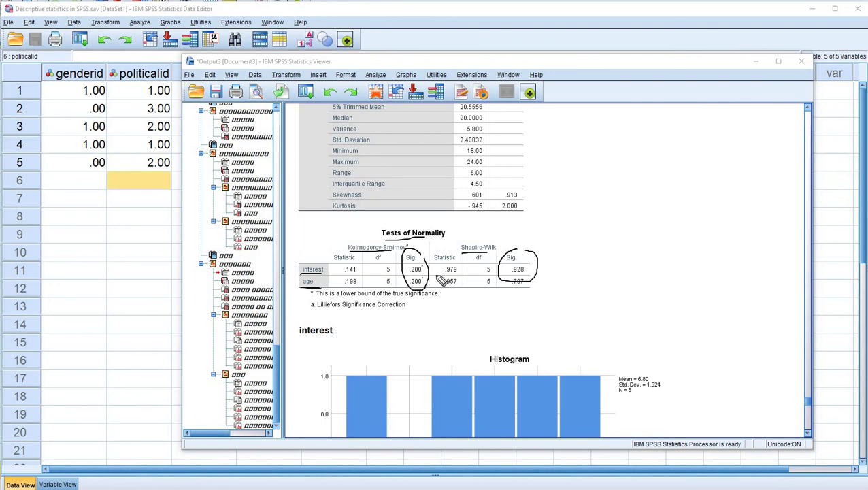
drag(507, 274, 524, 274)
Step: Compare the normality tests and descriptives with the histogram of interest in the Explore output
scroll(667, 259, down, 5)
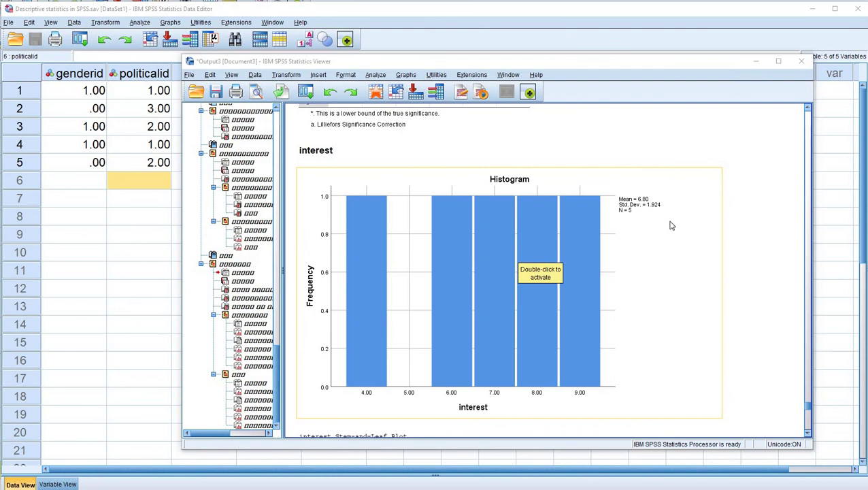
scroll(671, 225, up, 4)
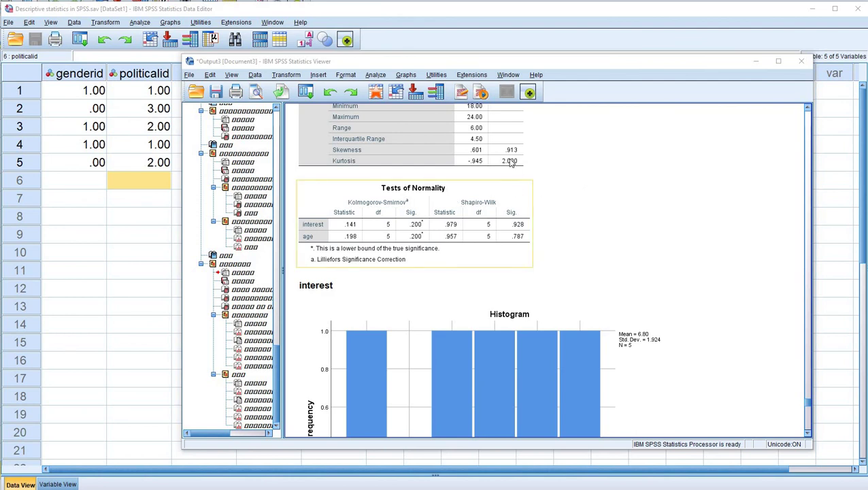
scroll(503, 169, up, 5)
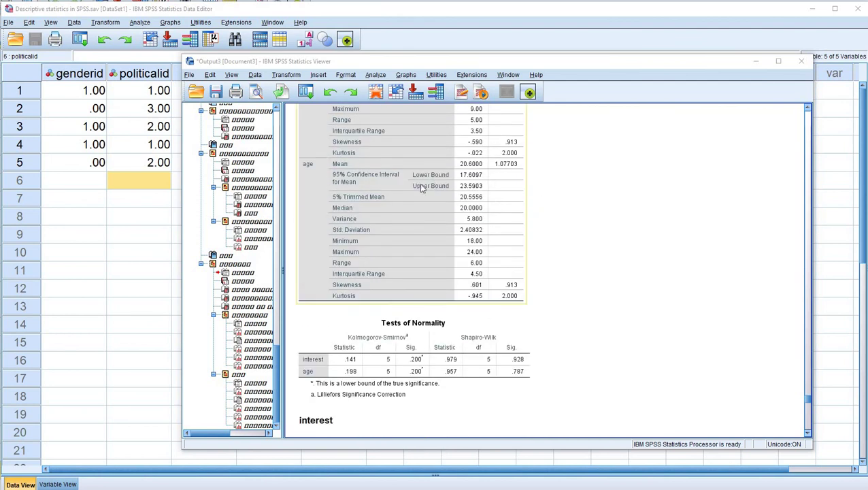
scroll(555, 203, down, 10)
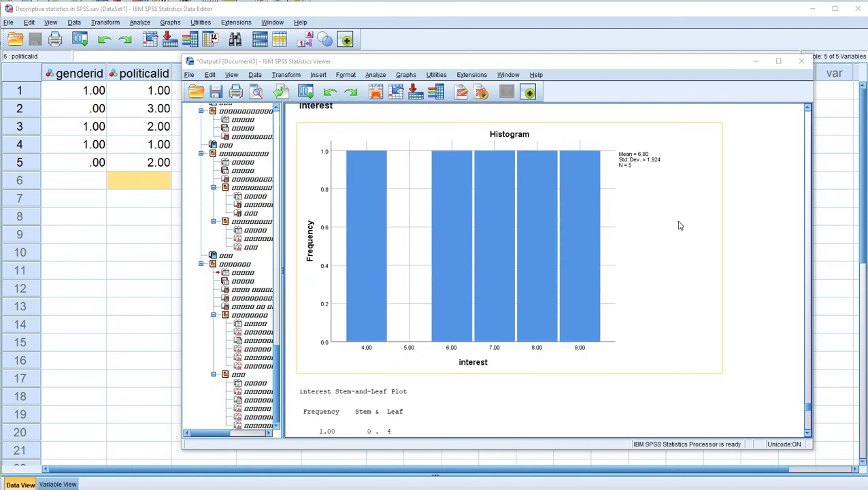
scroll(674, 225, up, 1)
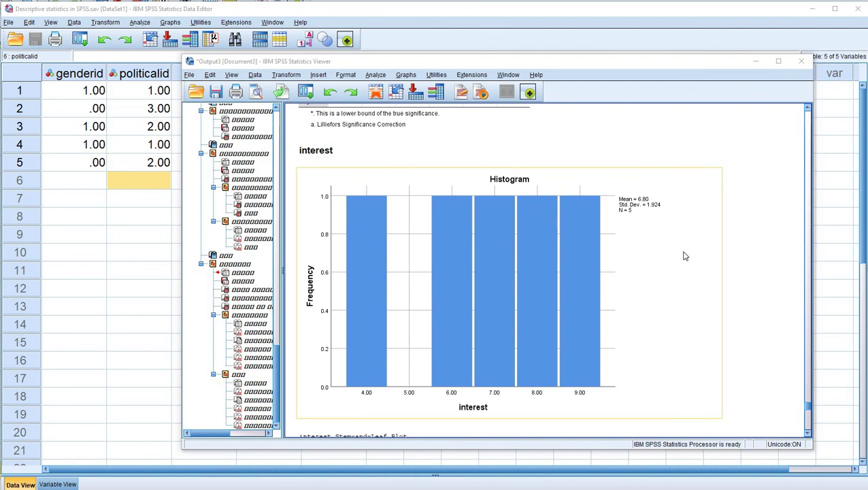
scroll(686, 255, down, 1)
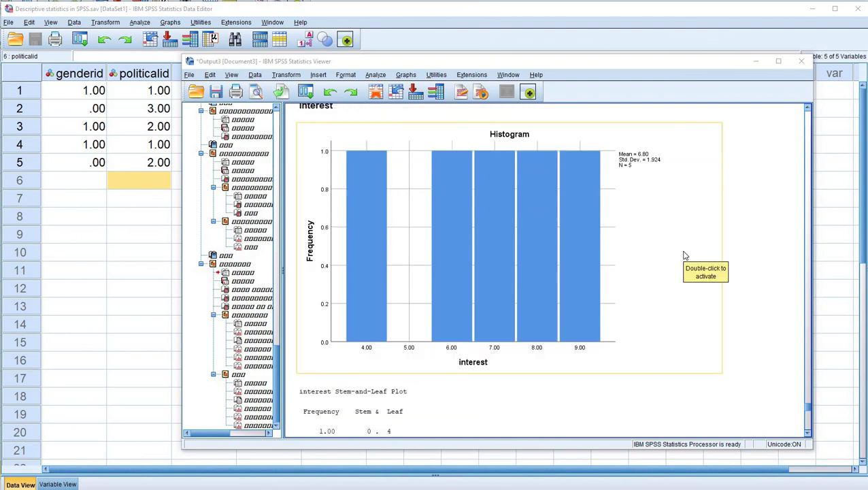
scroll(685, 255, down, 1)
Step: Examine the Normal Q-Q Plot of interest, comparing observed values with expected normal values
scroll(685, 255, down, 7)
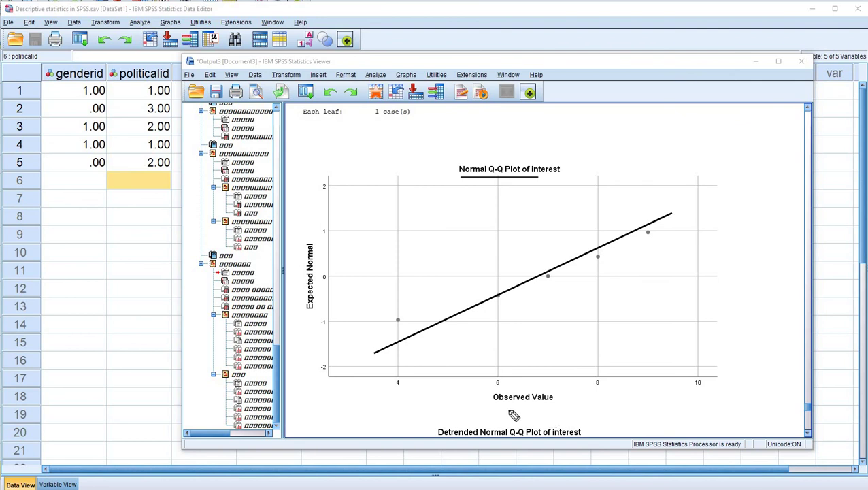
drag(493, 409, 563, 409)
drag(315, 245, 315, 283)
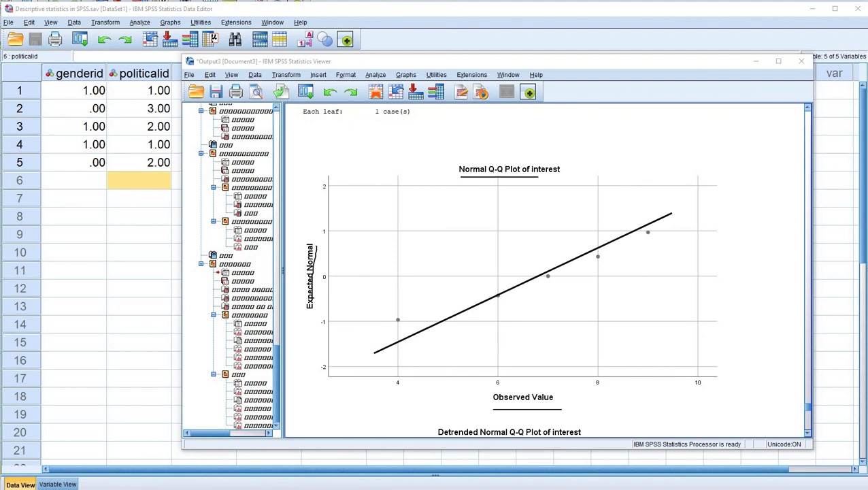
key(Escape)
click(562, 217)
Step: Review the boxplot of interest and the histogram, Q-Q plots and boxplot of age
scroll(569, 272, down, 10)
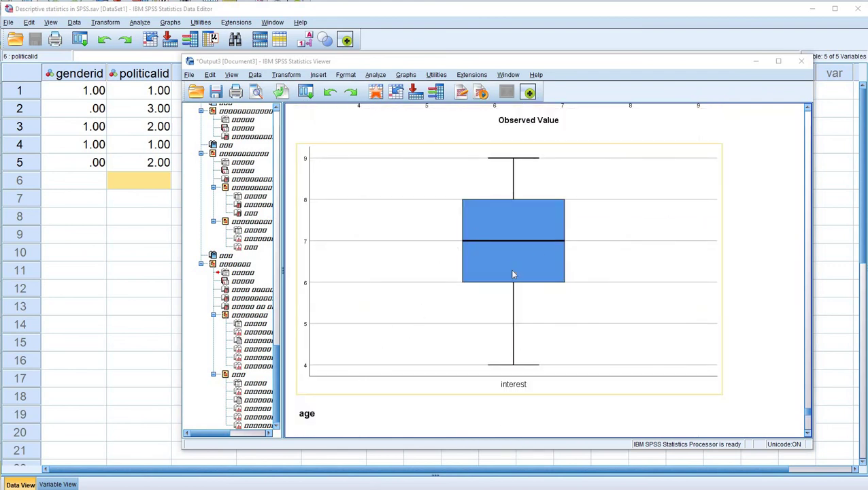
scroll(514, 275, down, 3)
scroll(344, 216, down, 3)
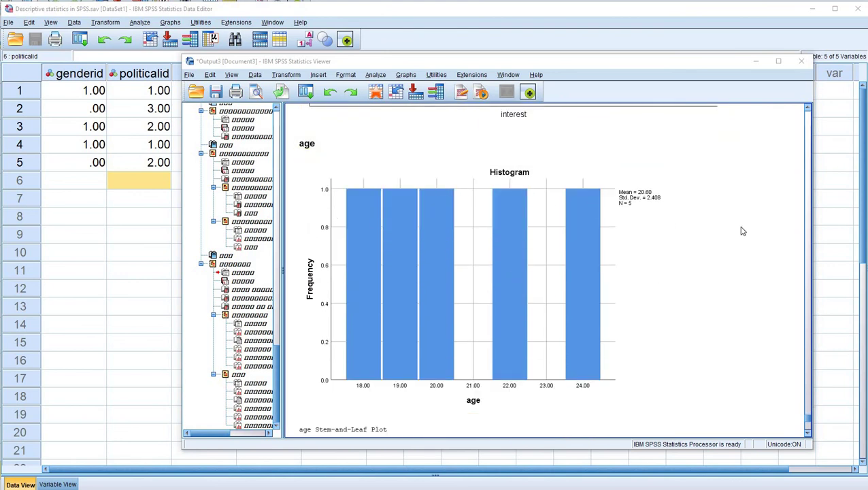
scroll(743, 232, down, 10)
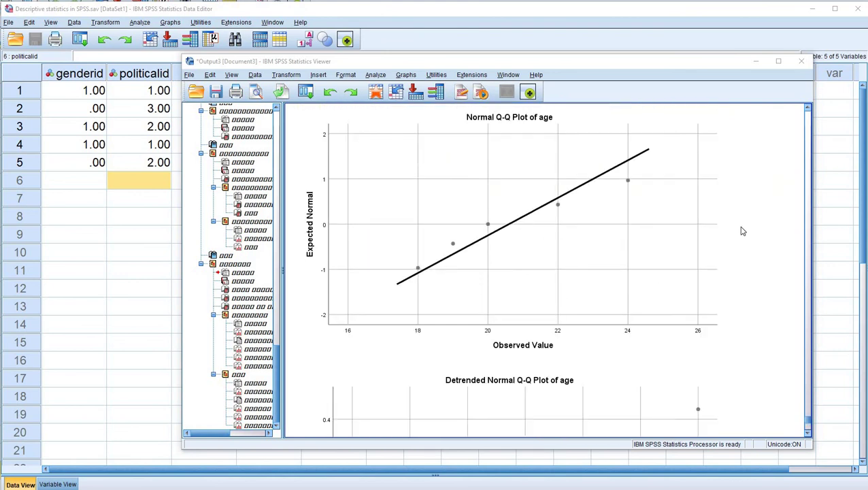
scroll(744, 232, down, 10)
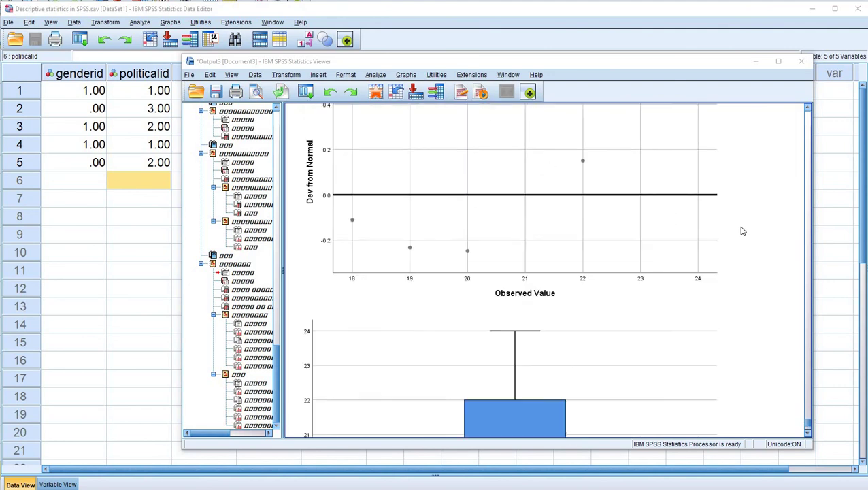